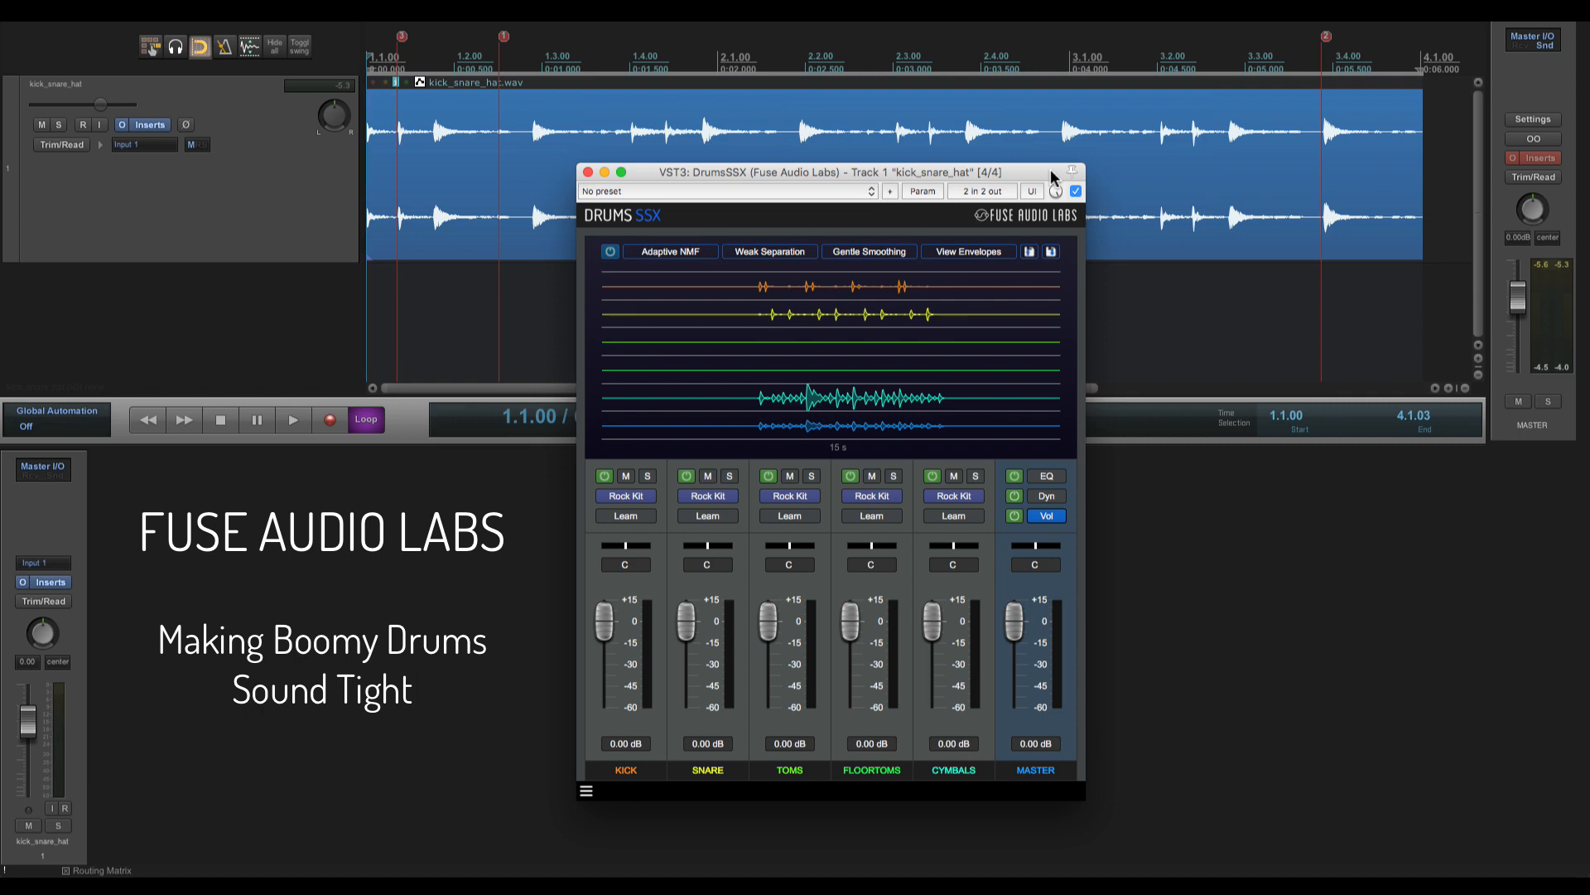
# Step: Play the drum loop and solo the kick channel to audition its separation
pyautogui.press('space')
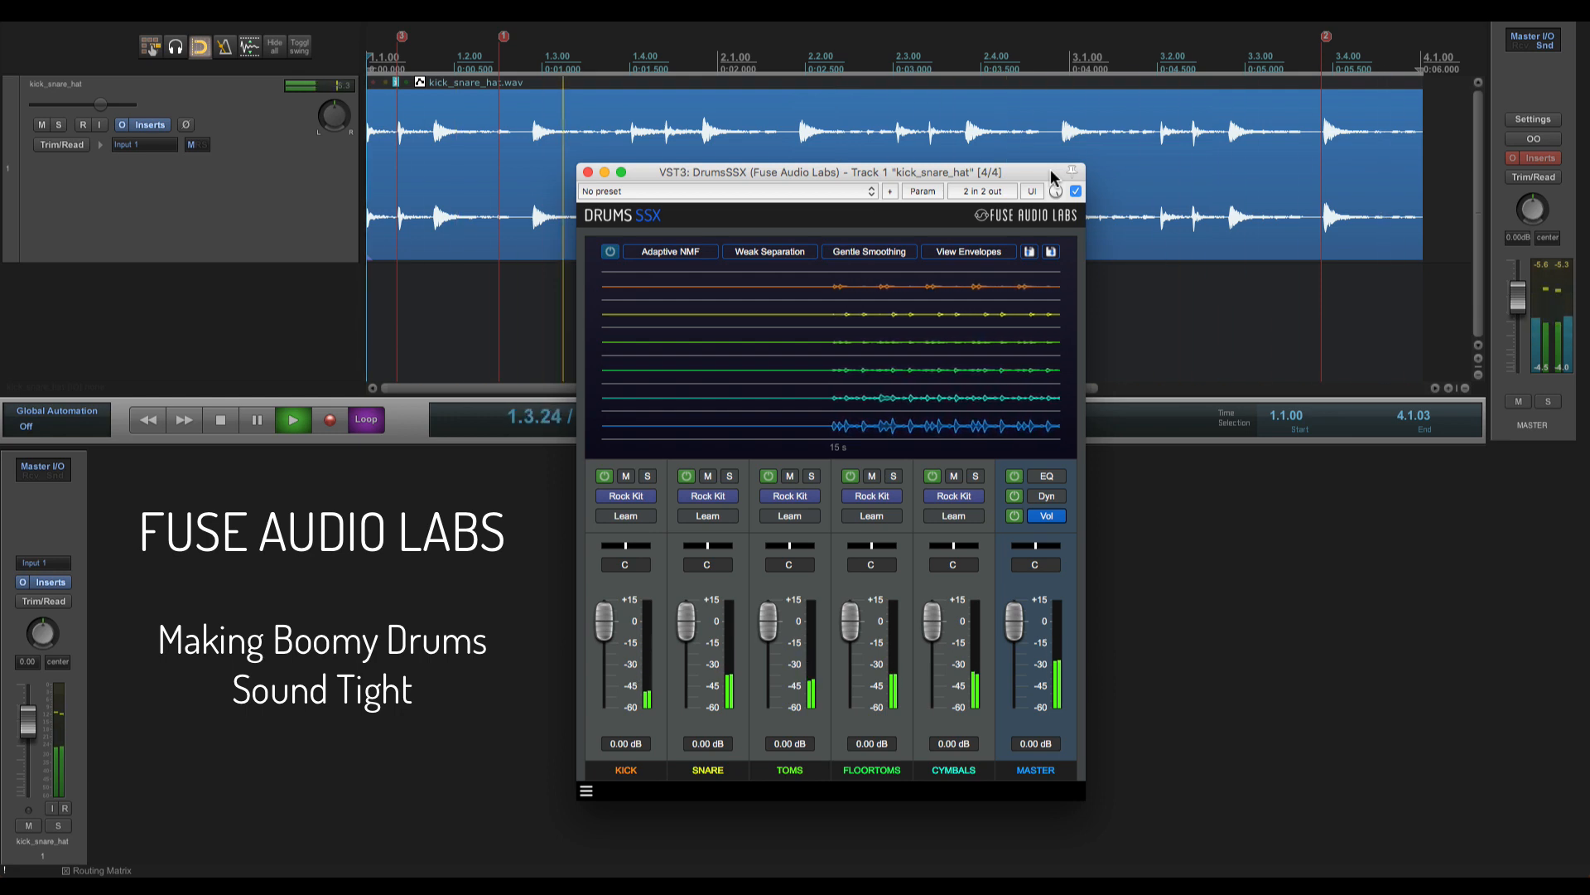
pyautogui.click(647, 477)
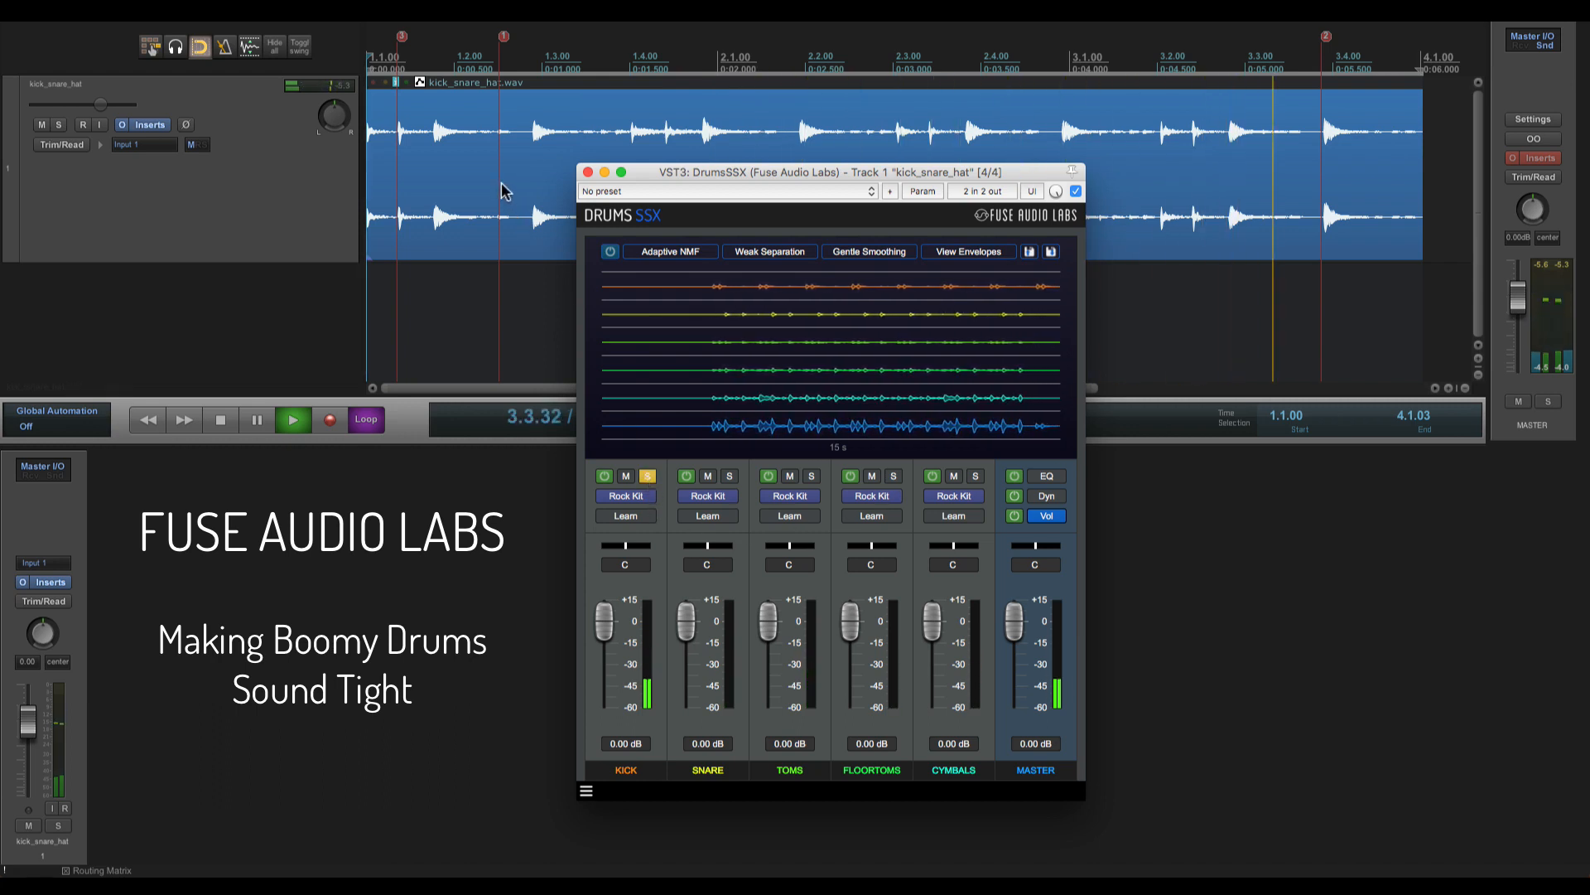
pyautogui.press('space')
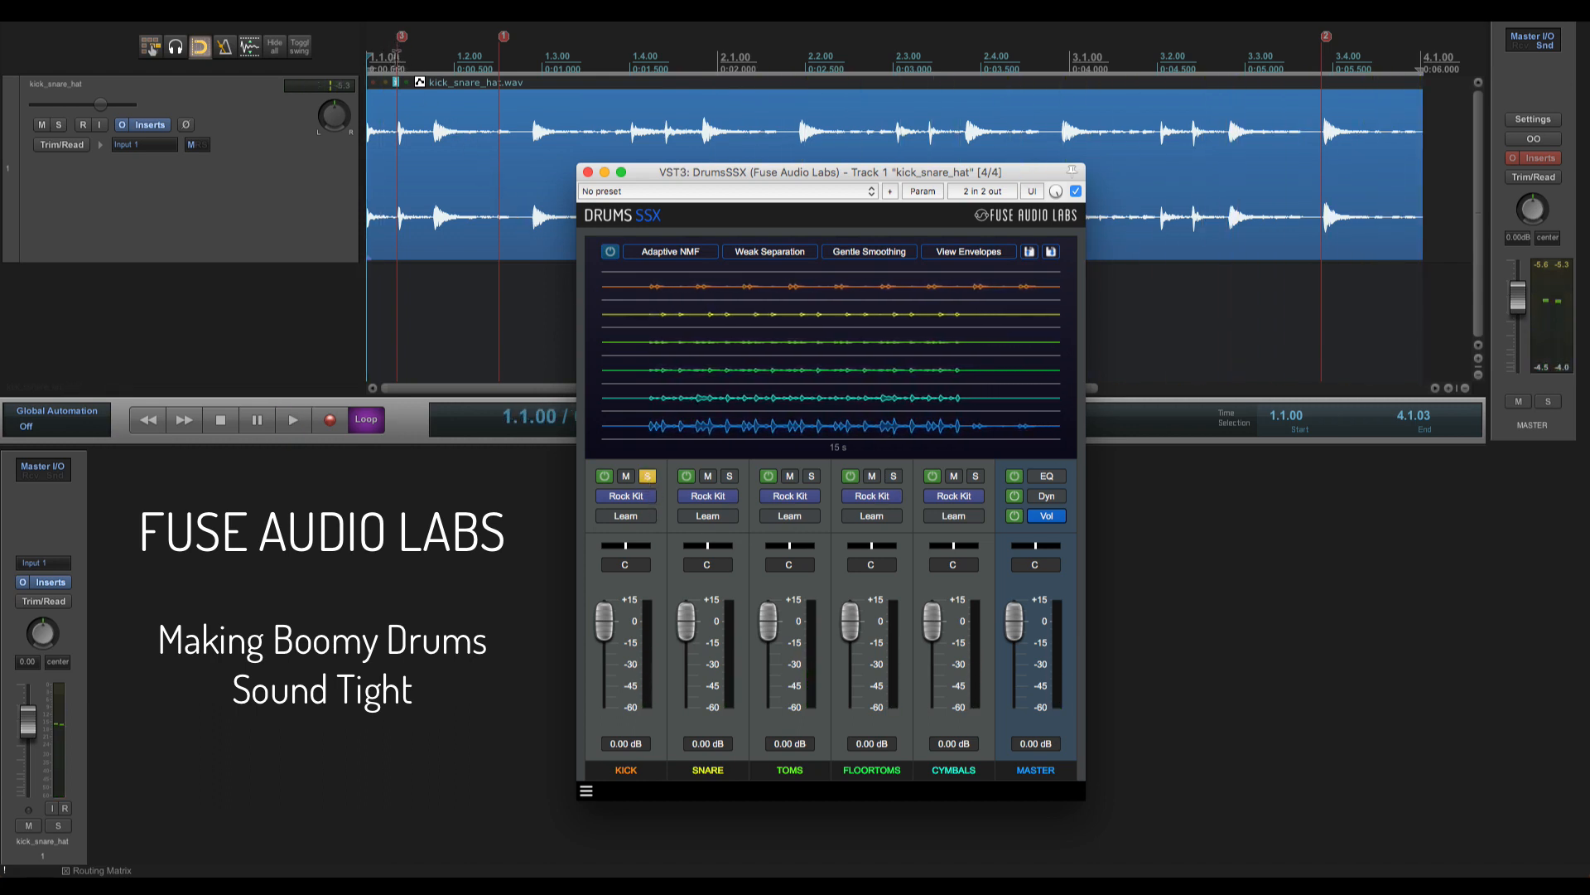
# Step: Loop the single kick hit from 1.1.35 to 1.1.73 and learn a custom kick template from it
pyautogui.click(403, 58)
pyautogui.moveTo(403, 59); pyautogui.dragTo(421, 64)
pyautogui.press('space')
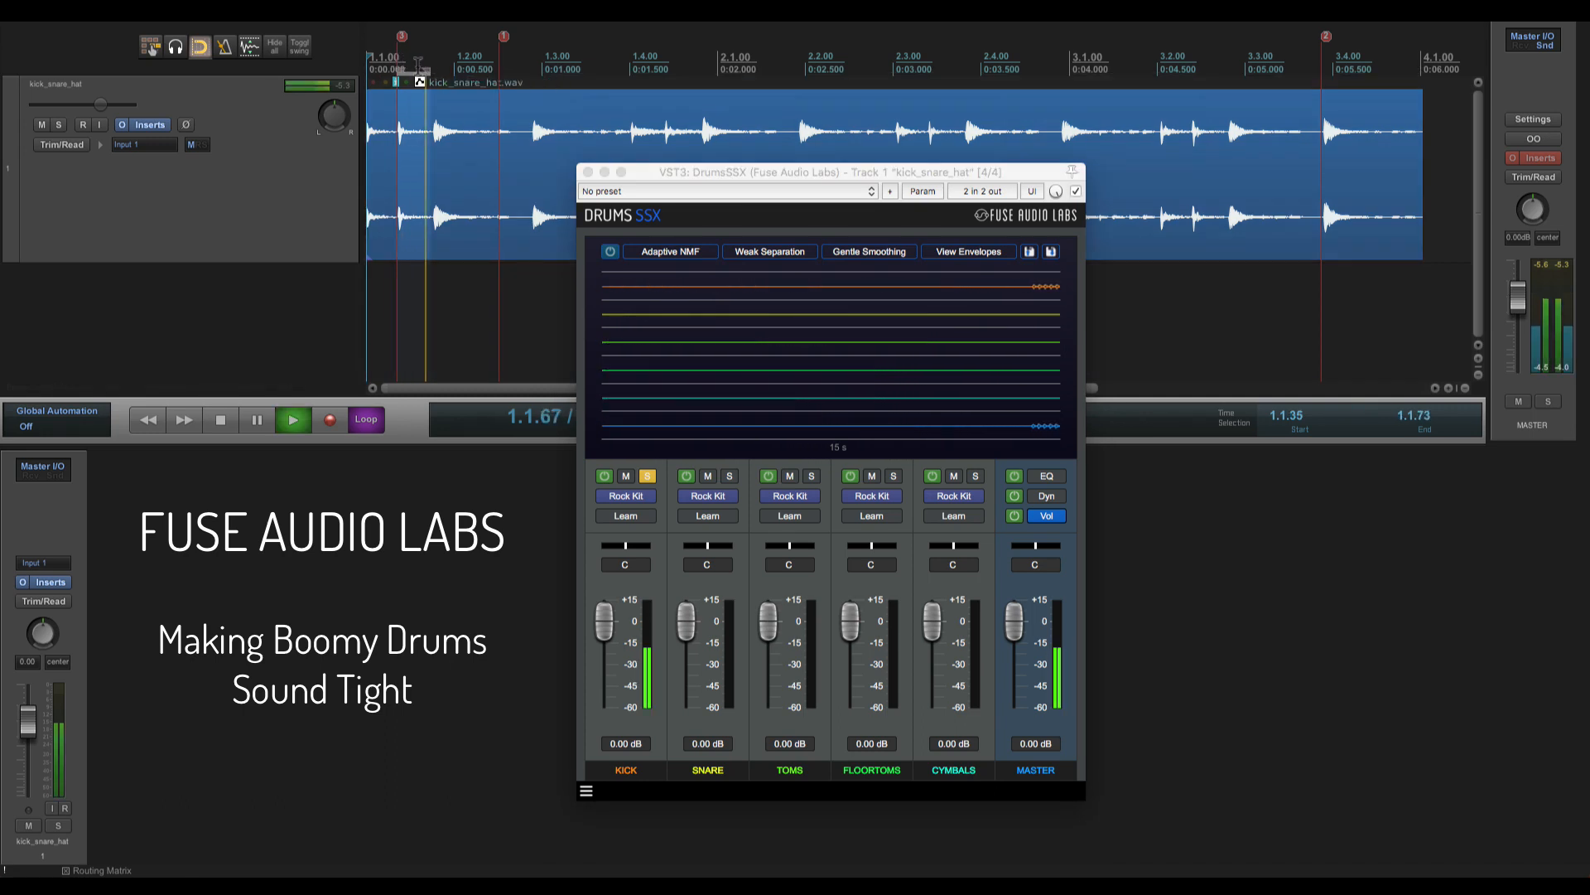
pyautogui.click(637, 515)
pyautogui.click(637, 518)
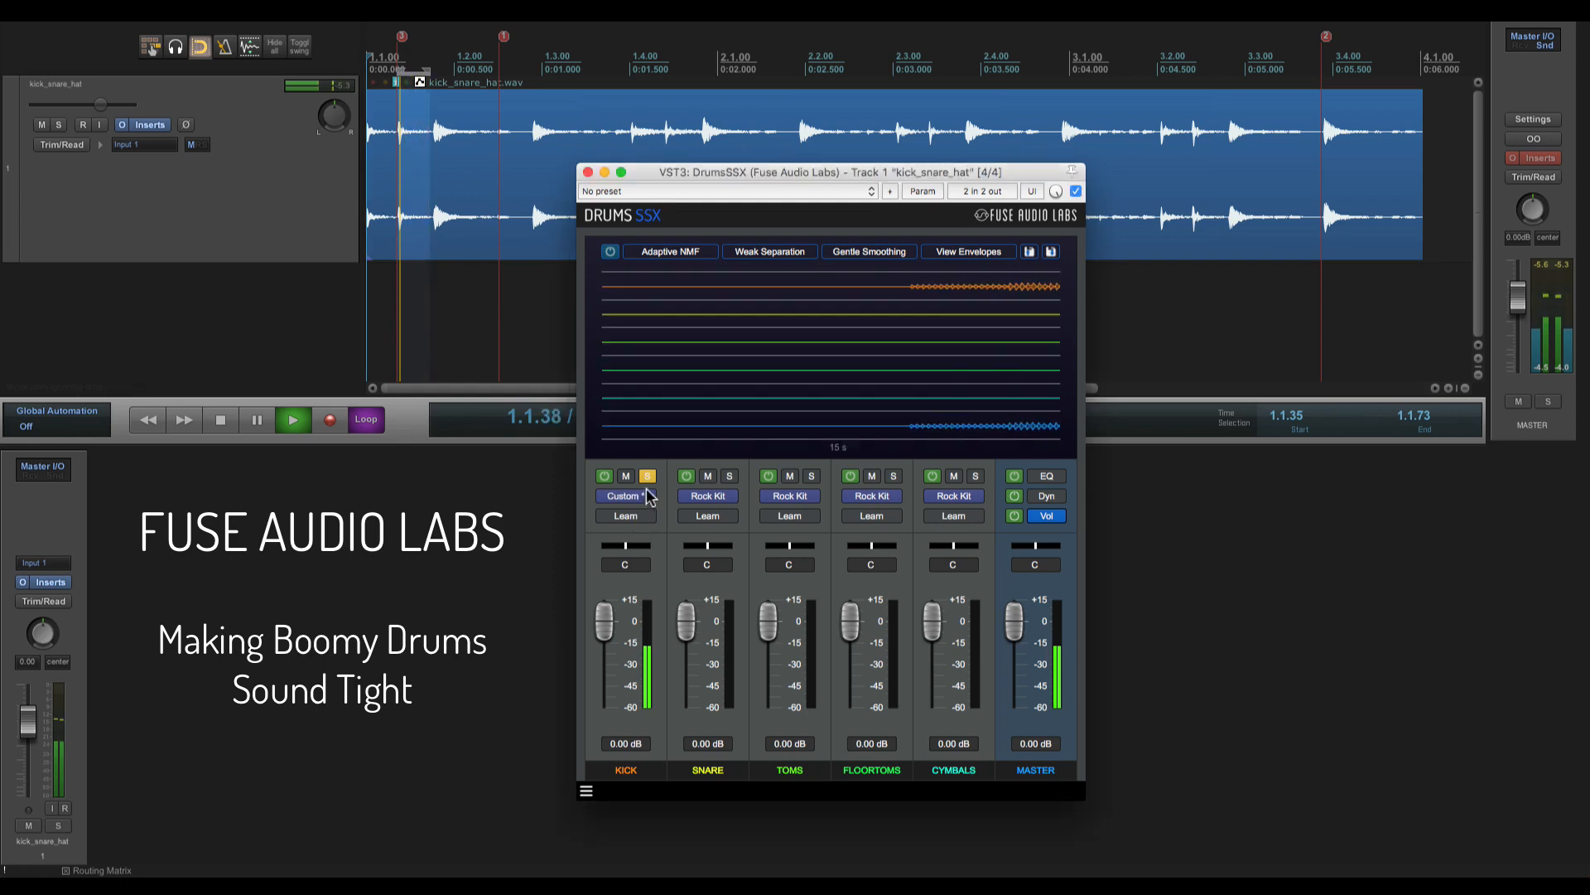
# Step: Play the full drum loop to check the newly learned kick, and turn off the kick's solo
pyautogui.click(444, 35)
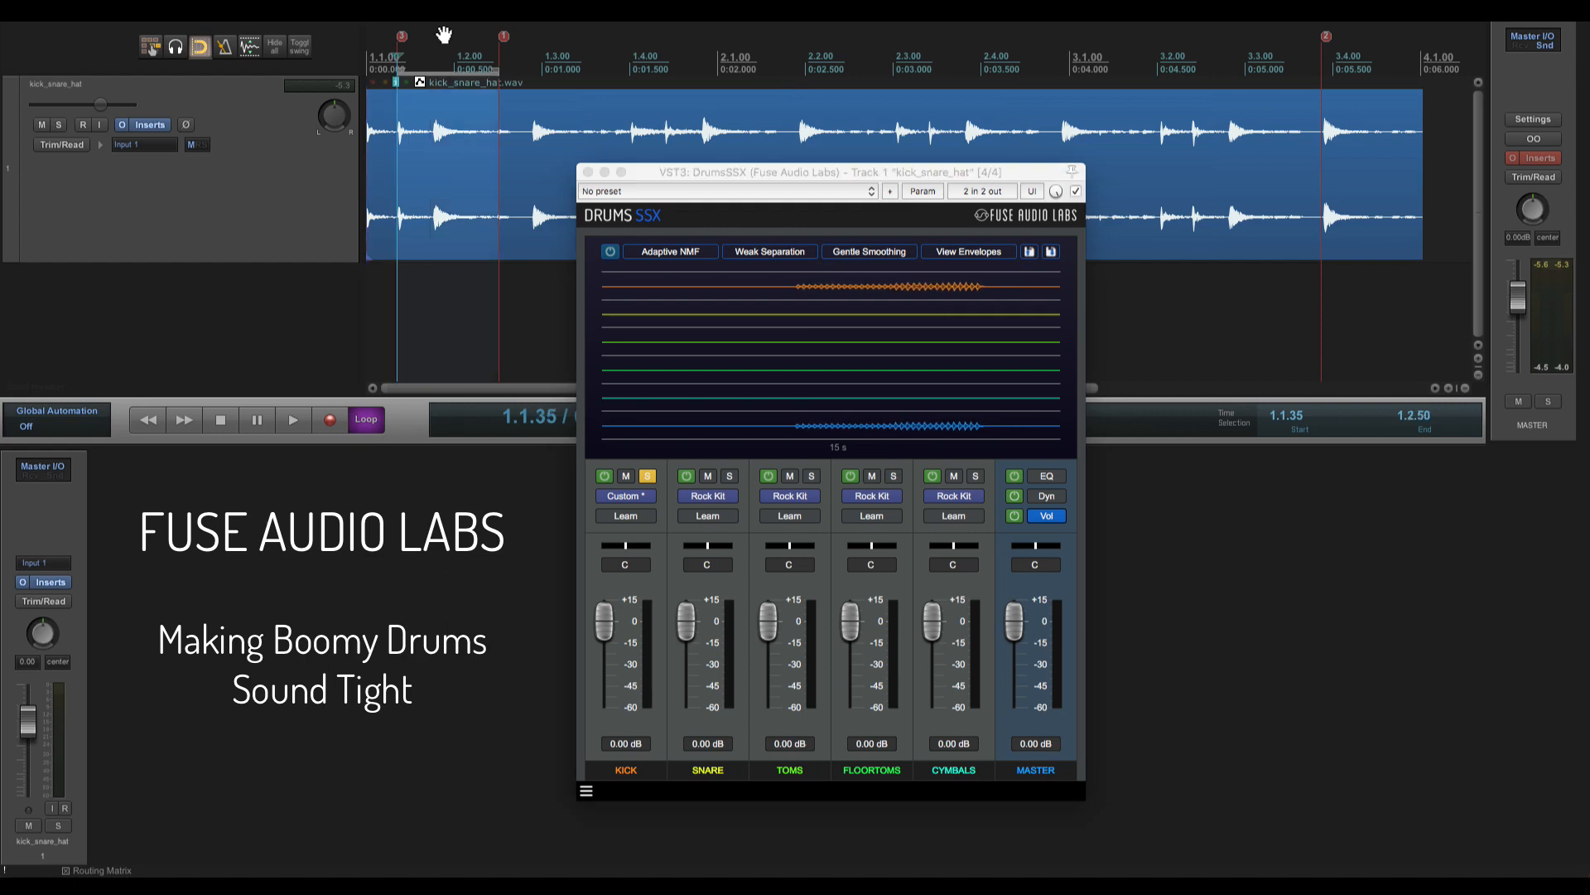
pyautogui.doubleClick(553, 48)
pyautogui.press('space')
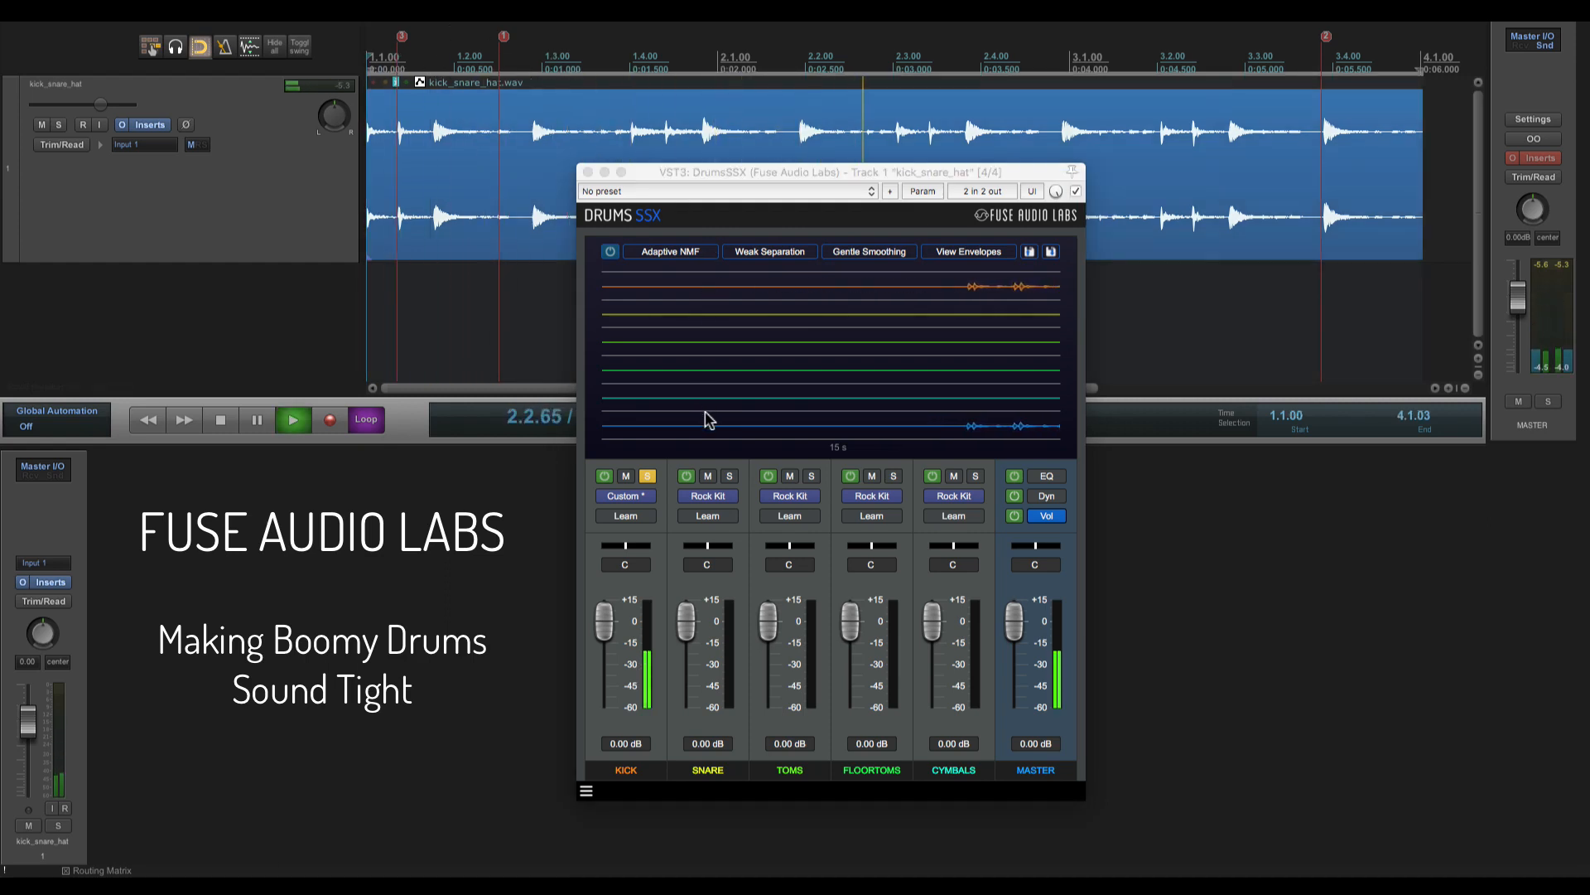
pyautogui.click(647, 476)
pyautogui.press('space')
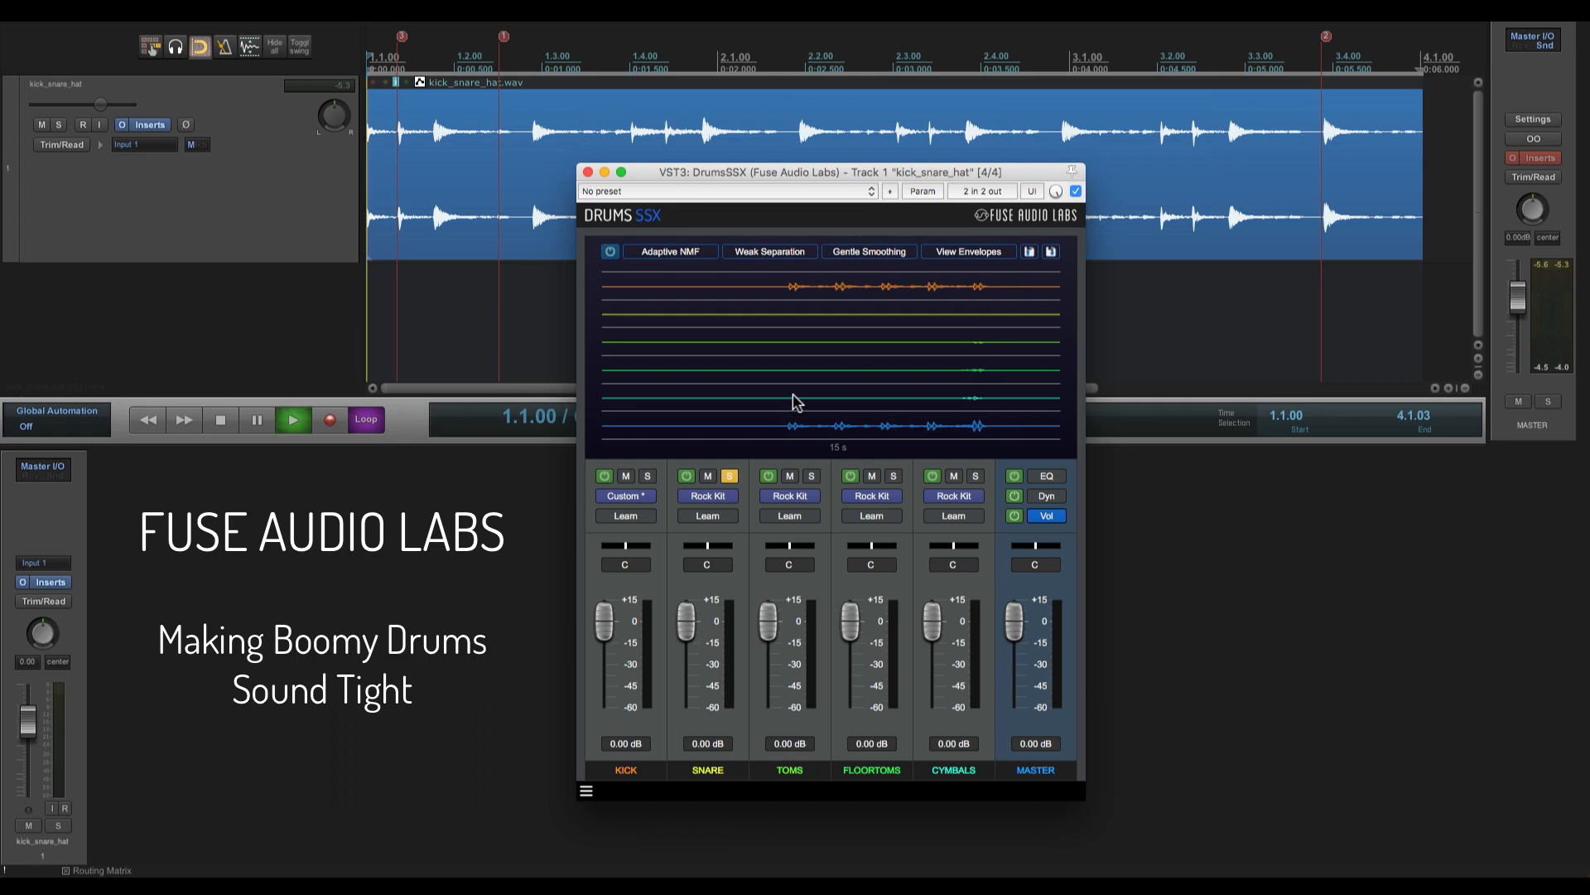
# Step: Loop the snare hit from 3.3.87 to 3.4.44, learn a custom snare template from it, and turn off the snare's solo
pyautogui.press('space')
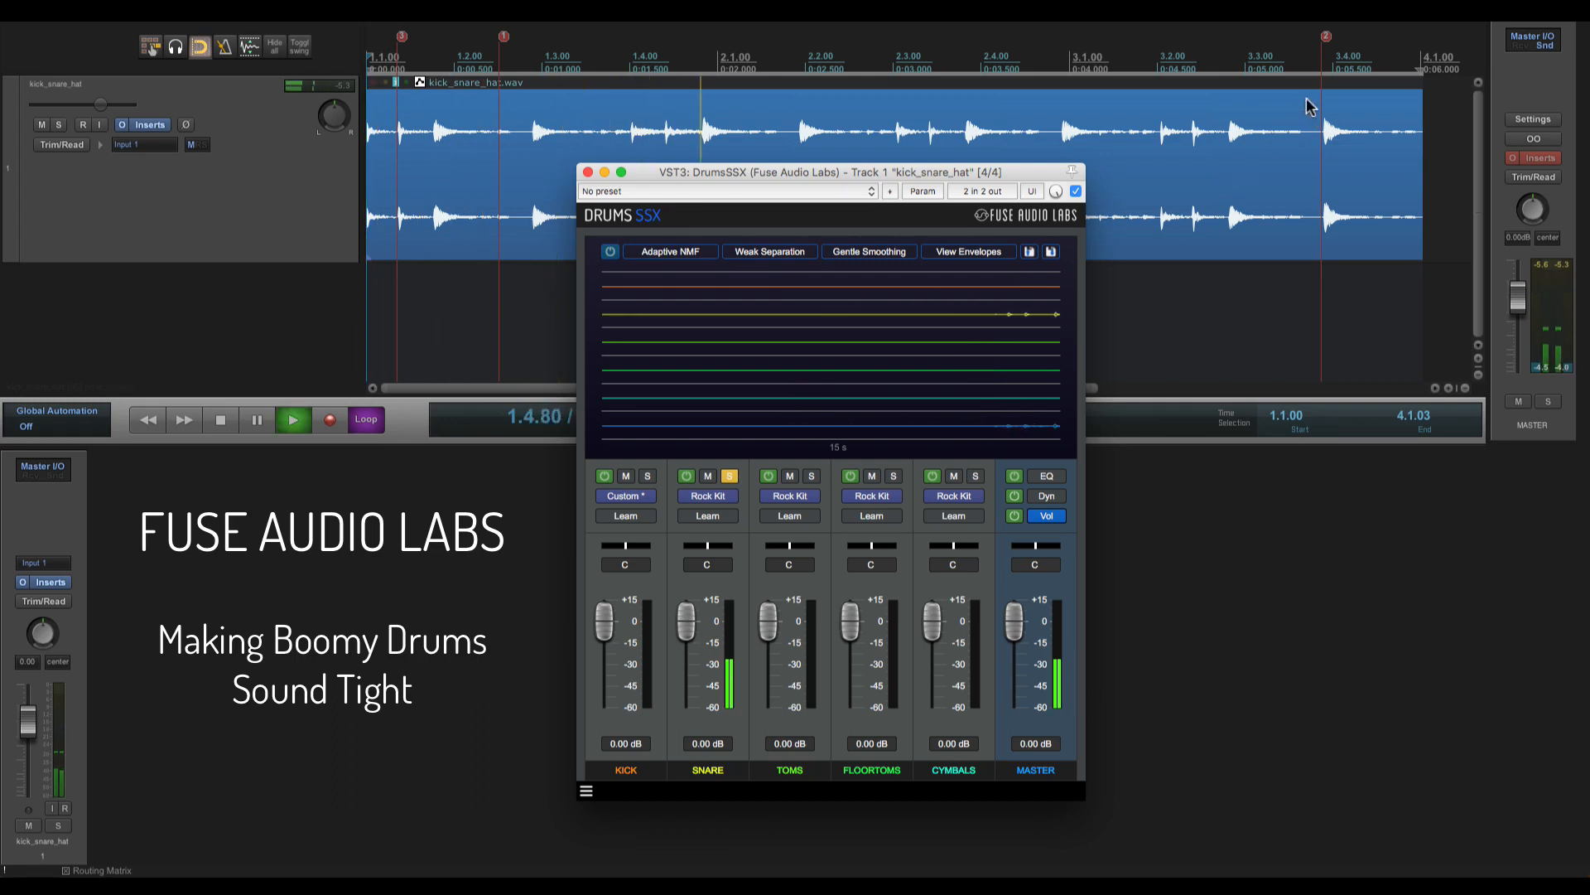
pyautogui.press('space')
pyautogui.moveTo(1322, 66); pyautogui.dragTo(1371, 70)
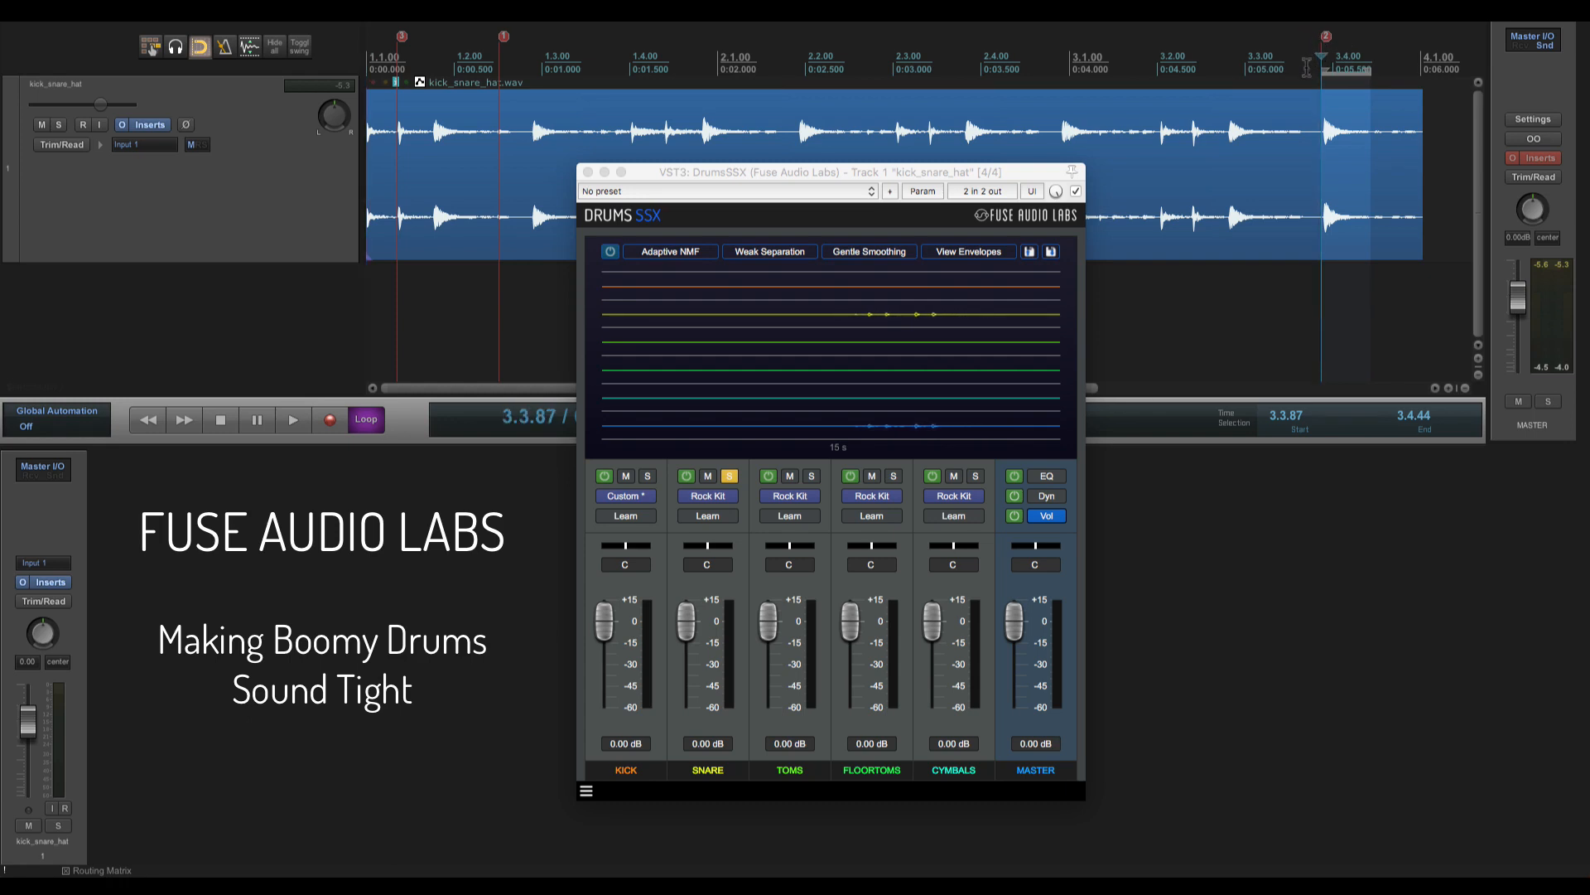
pyautogui.press('space')
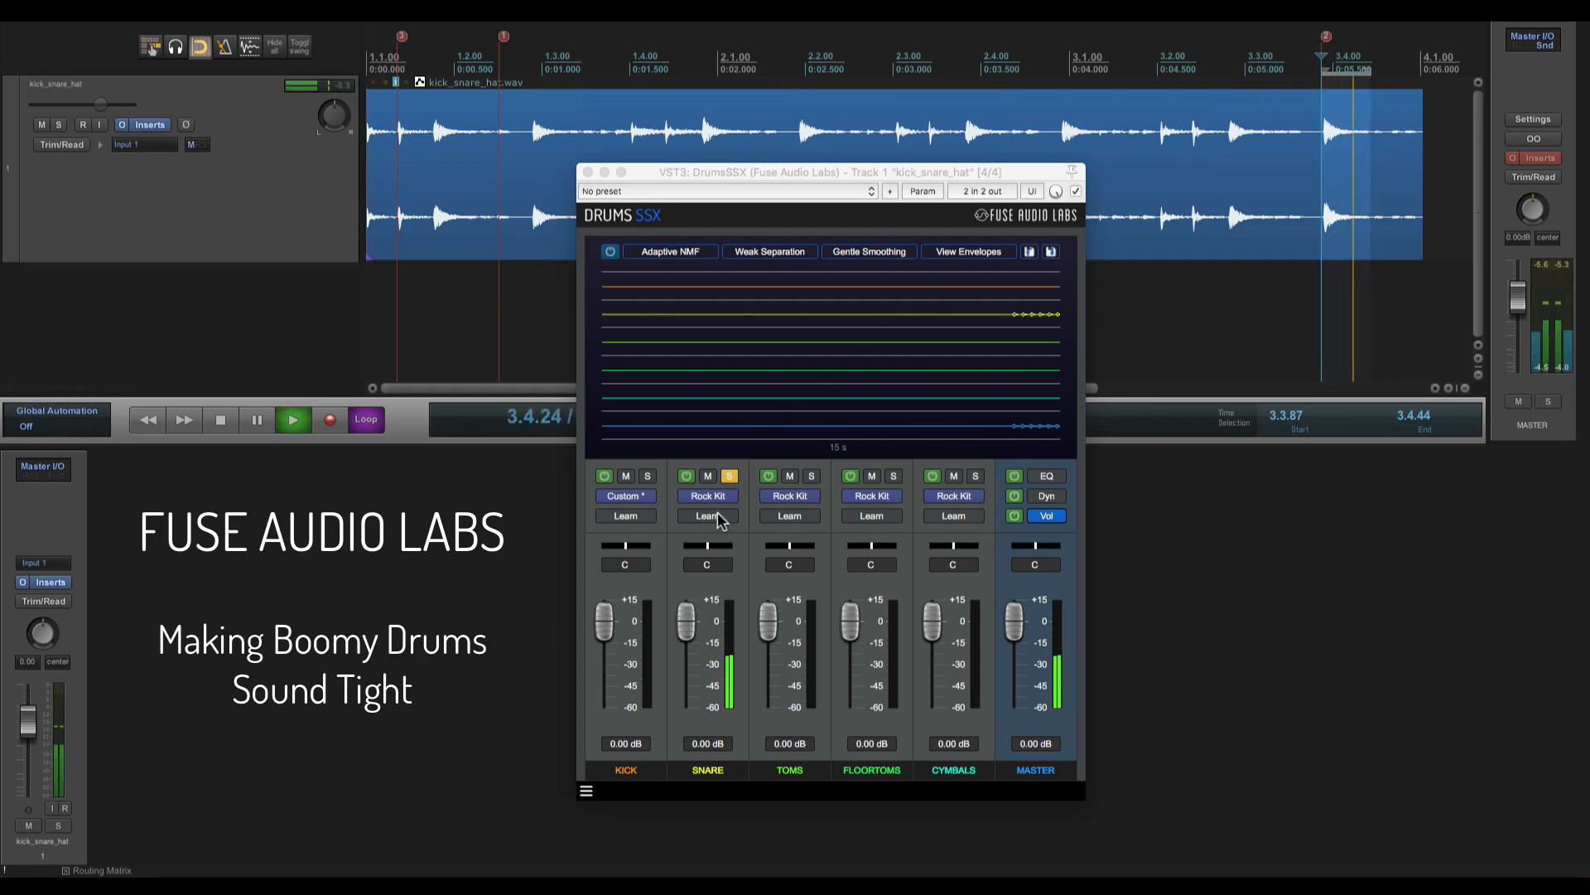
pyautogui.click(718, 516)
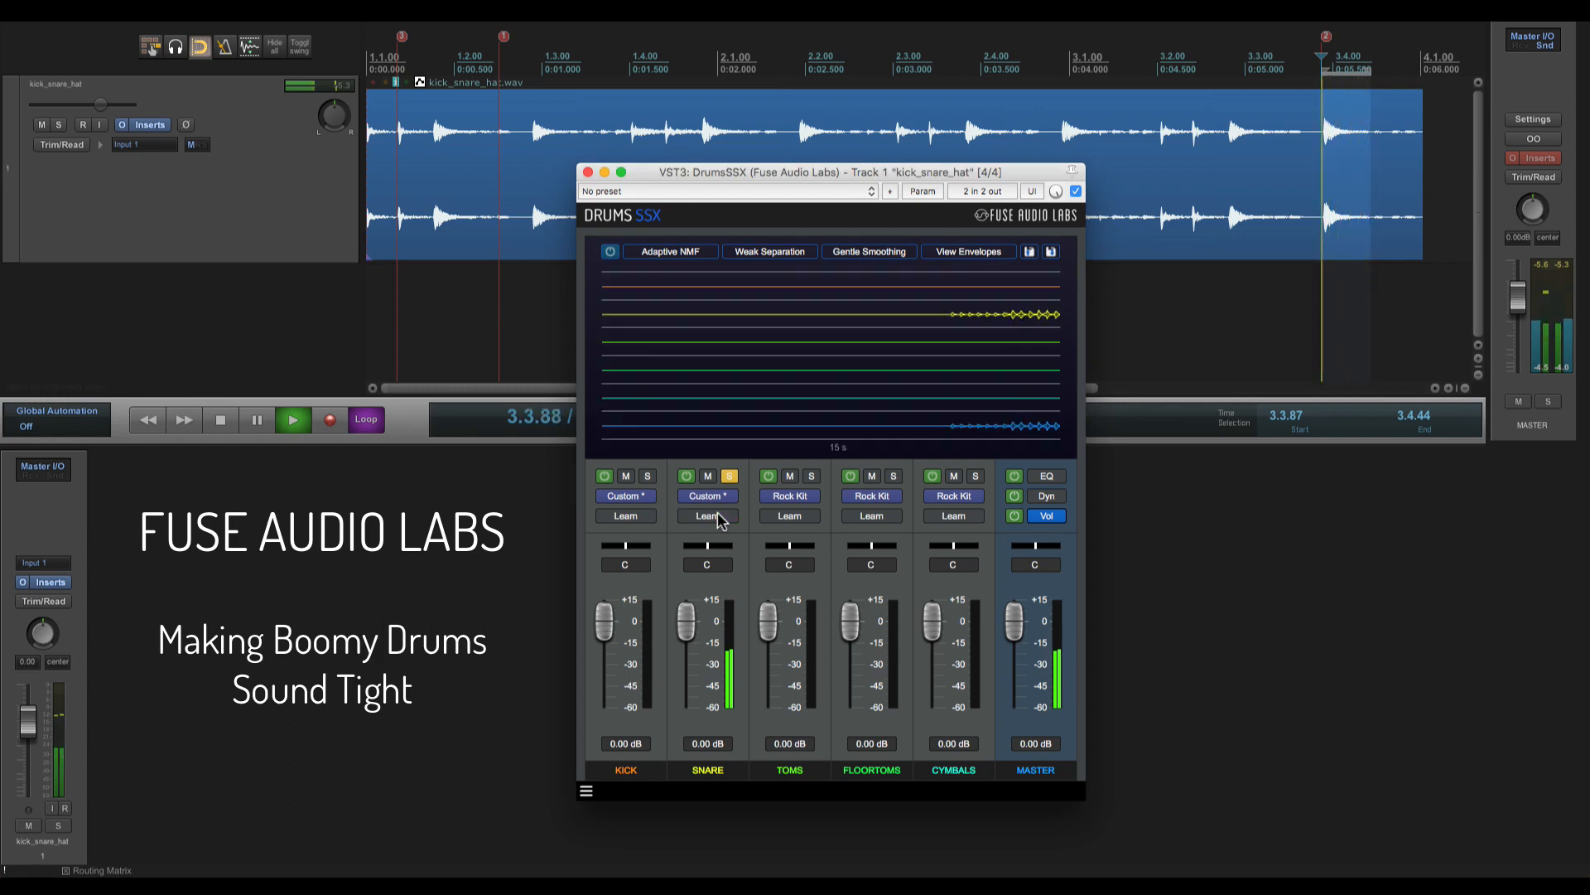
pyautogui.press('space')
pyautogui.click(729, 478)
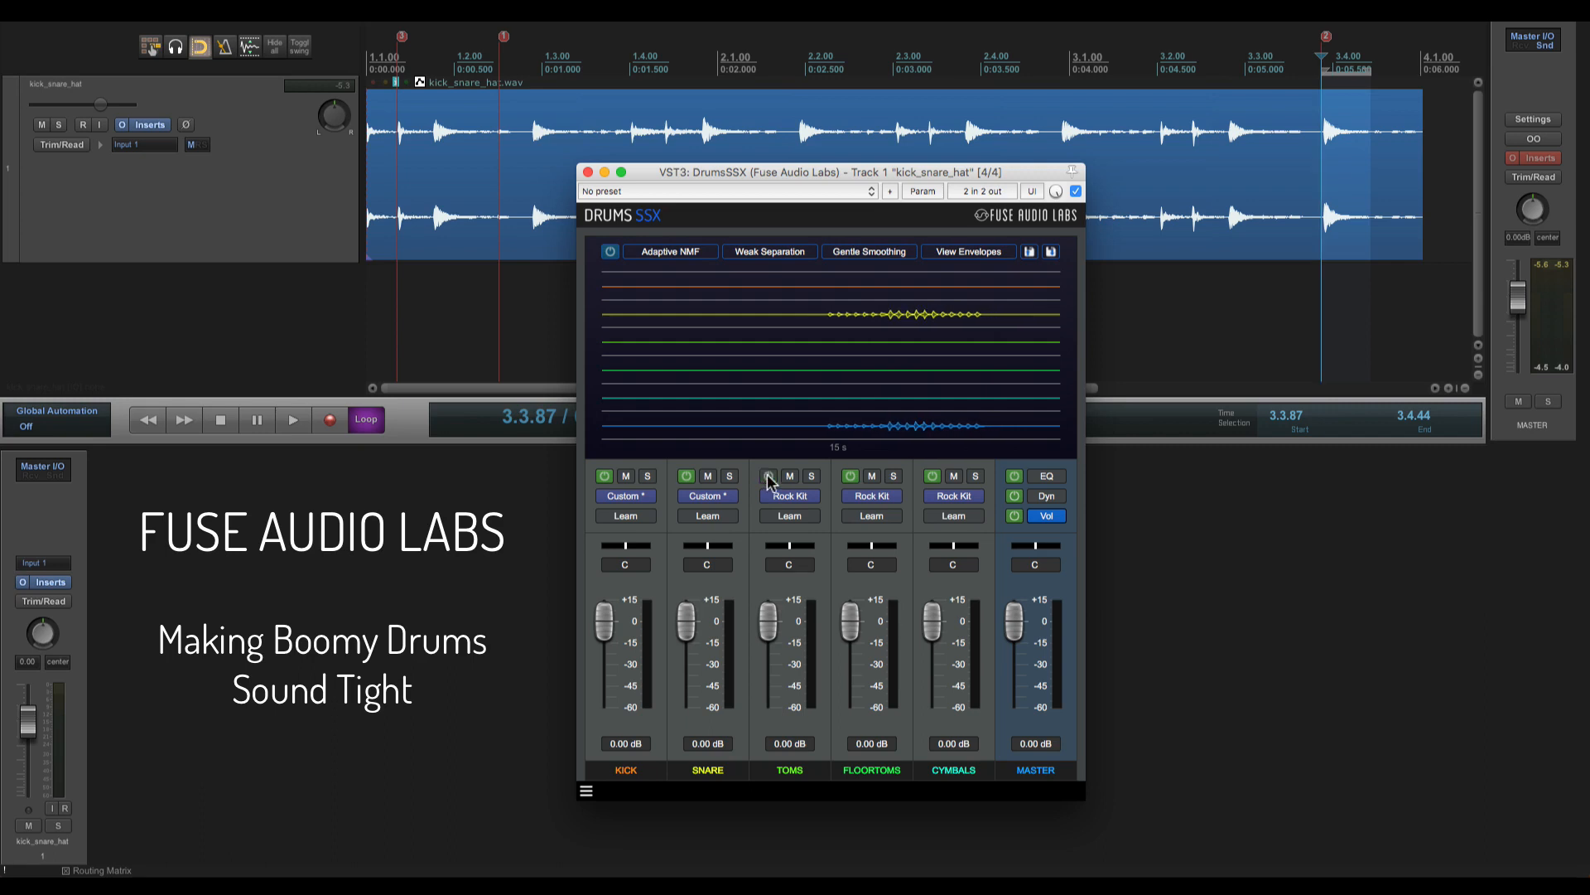
# Step: Disable the toms and floortoms channels and play back the remaining kick, snare and cymbals
pyautogui.click(769, 477)
pyautogui.click(850, 477)
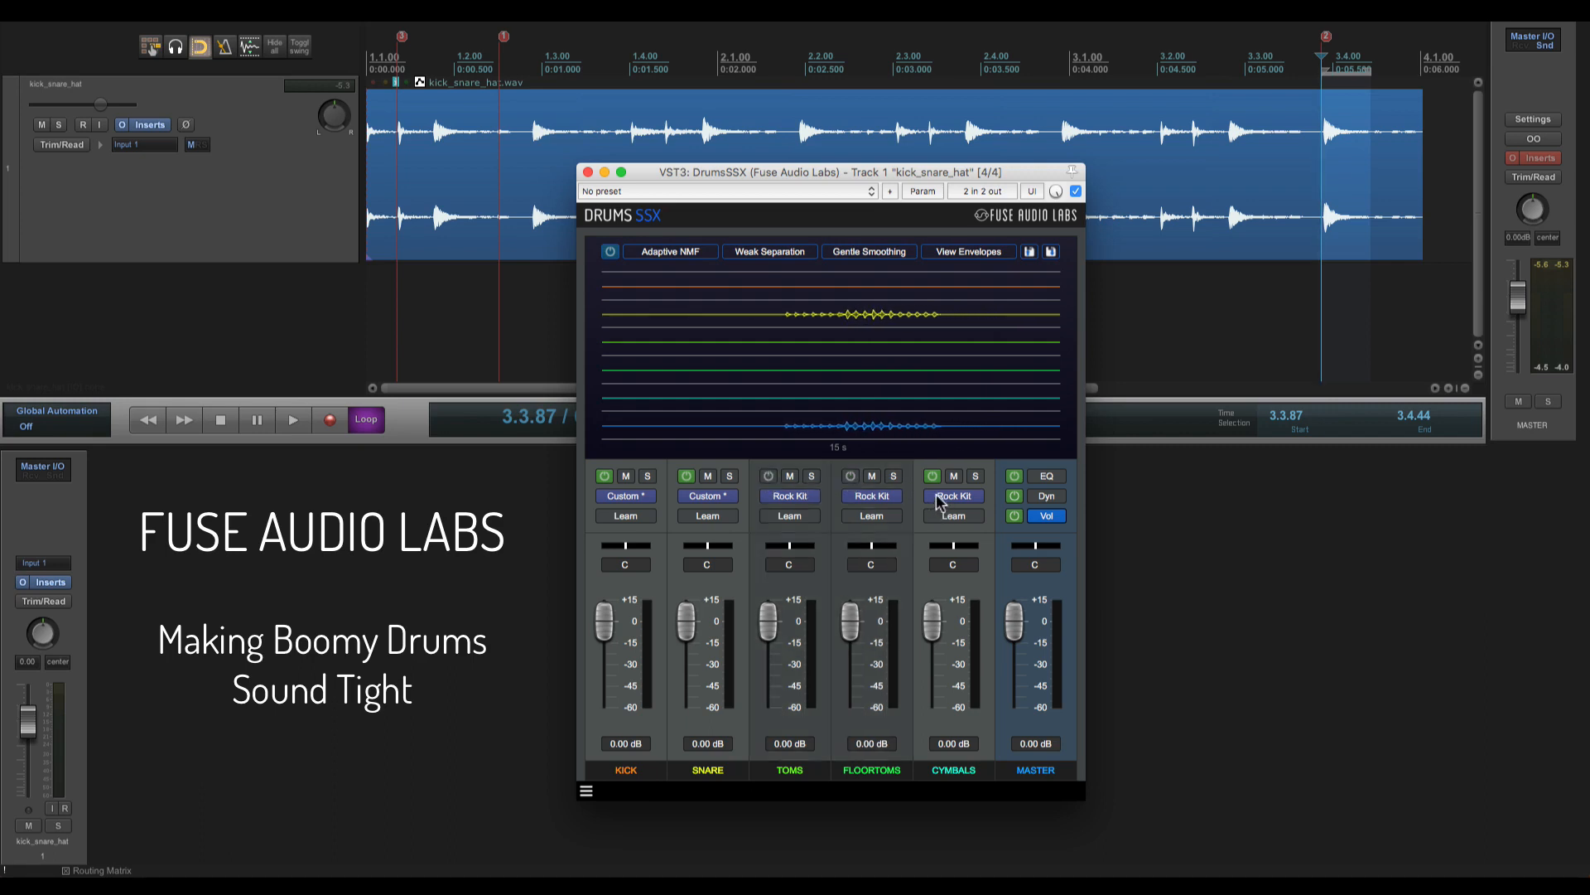
pyautogui.press('space')
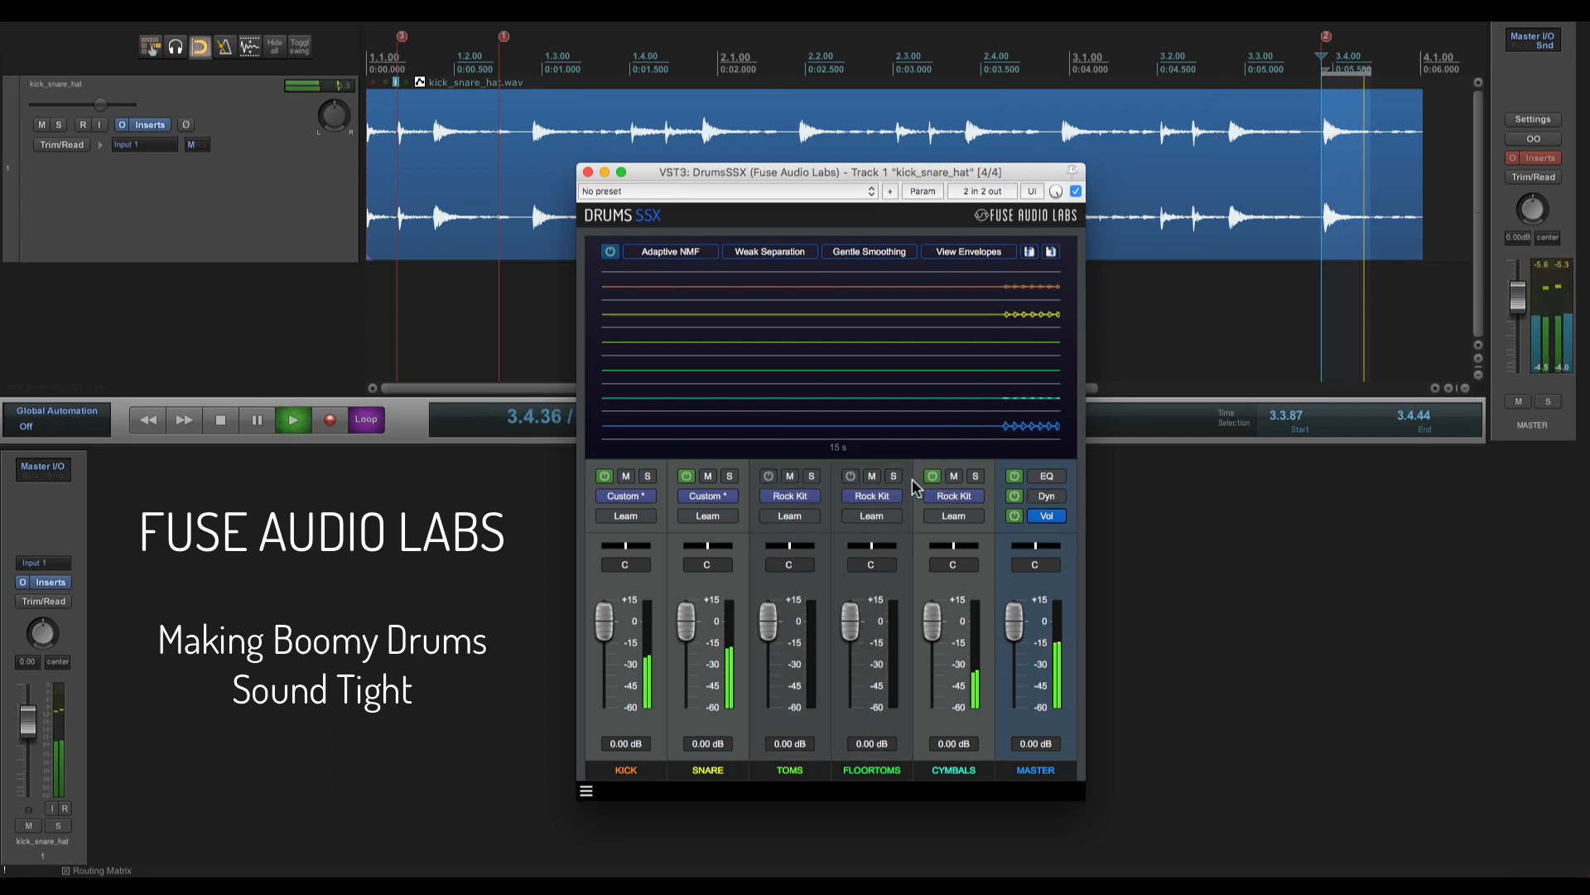
pyautogui.click(785, 31)
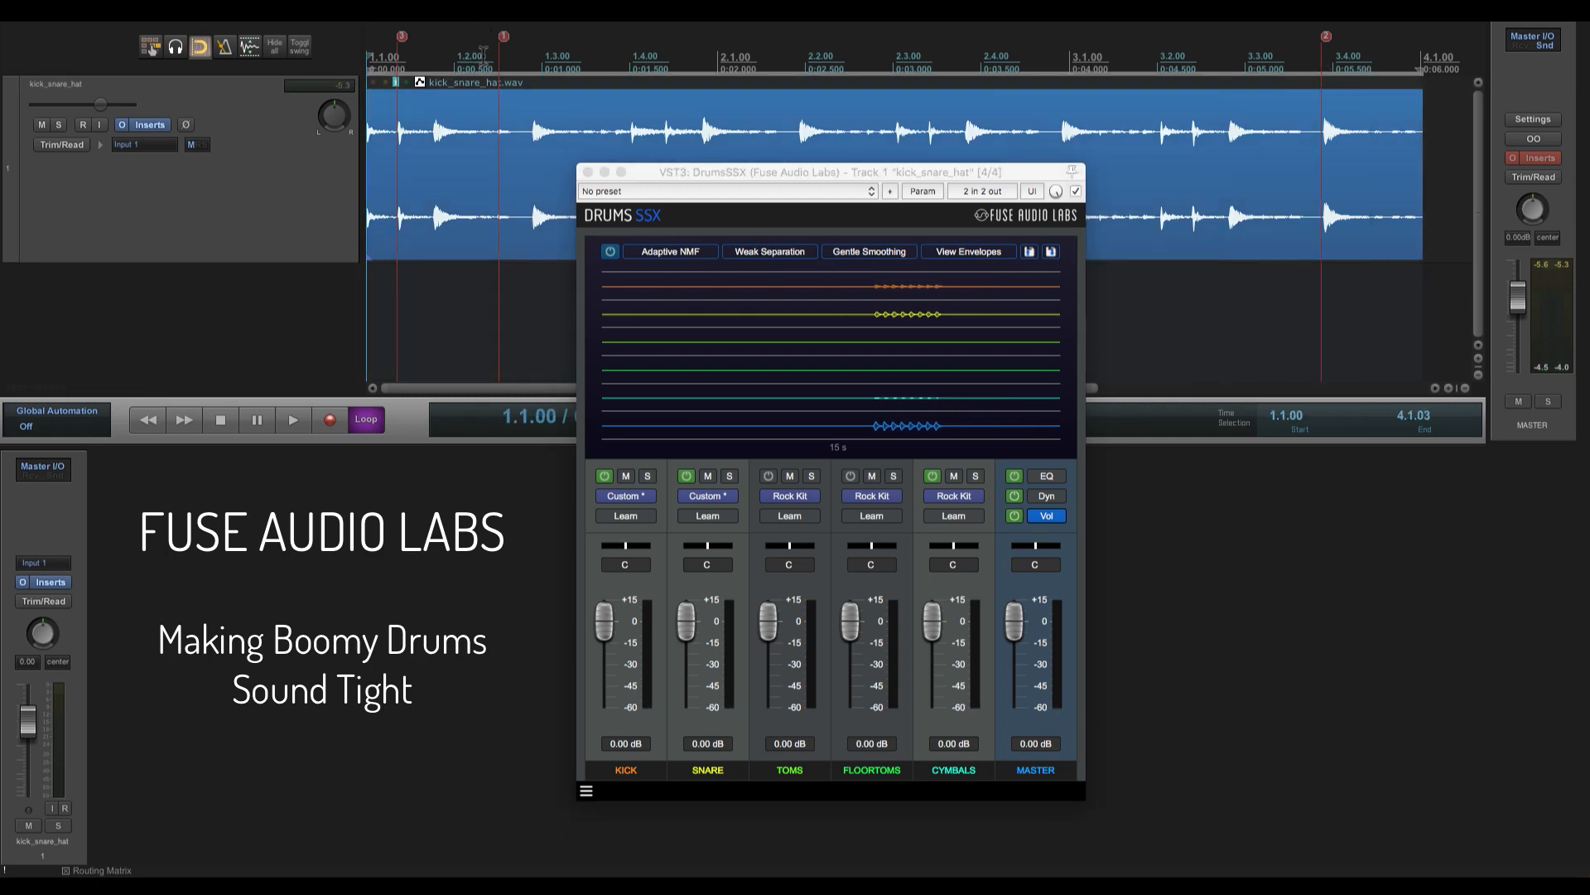
# Step: Loop the hi-hat hit from 1.2.46 to 1.2.74 and learn a custom cymbals template from it with that channel soloed
pyautogui.moveTo(498, 58)
pyautogui.mouseDown()
pyautogui.moveTo(519, 68)
pyautogui.moveTo(504, 68)
pyautogui.mouseUp()
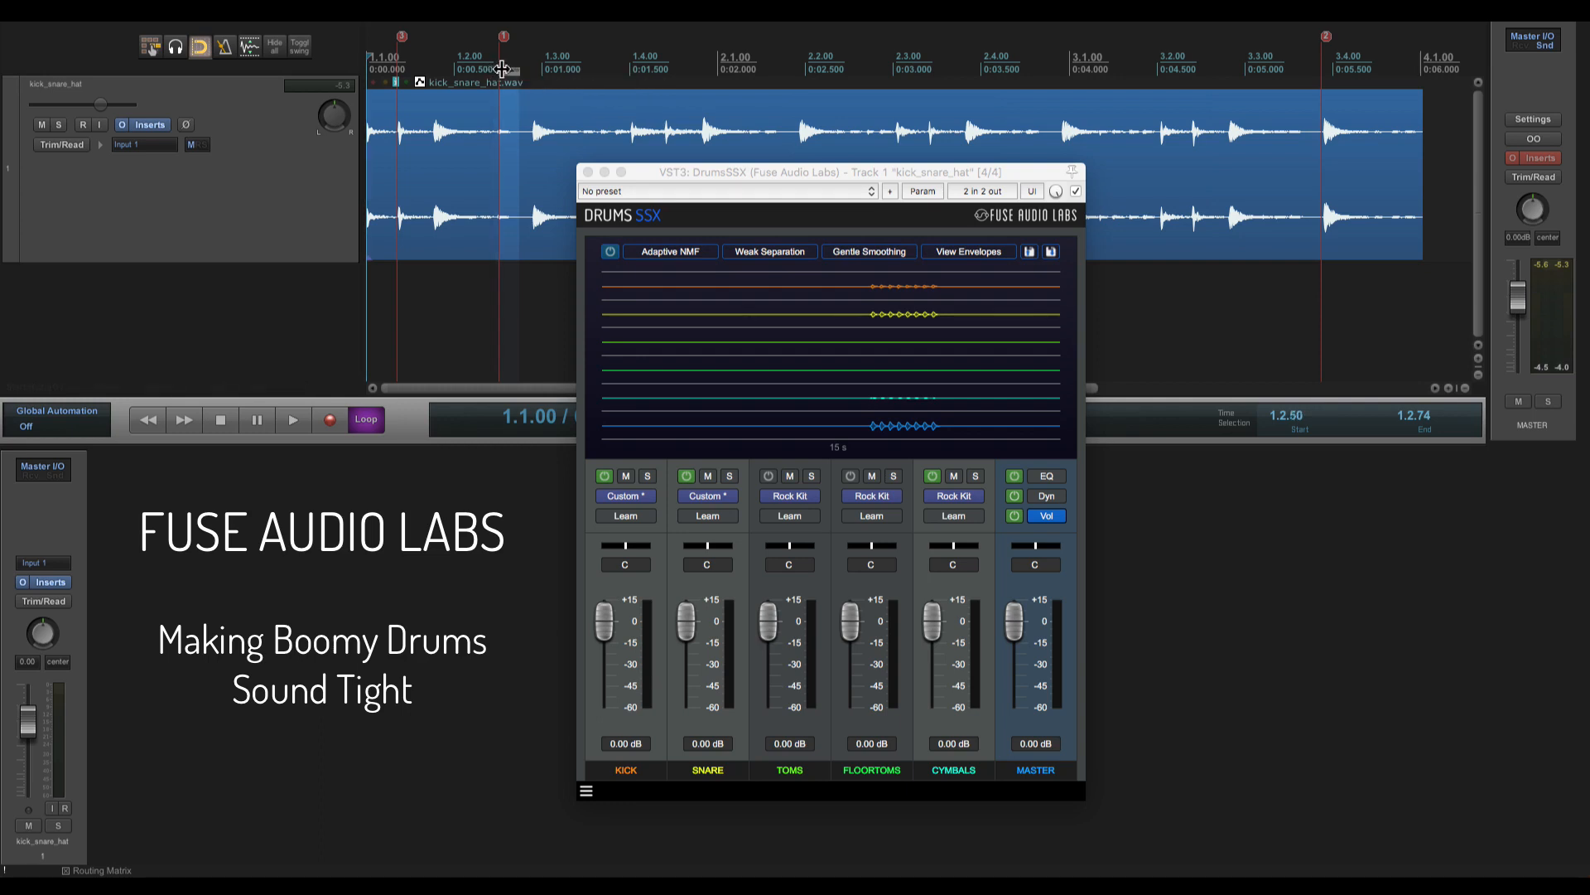
pyautogui.moveTo(502, 69); pyautogui.dragTo(496, 69)
pyautogui.click(976, 476)
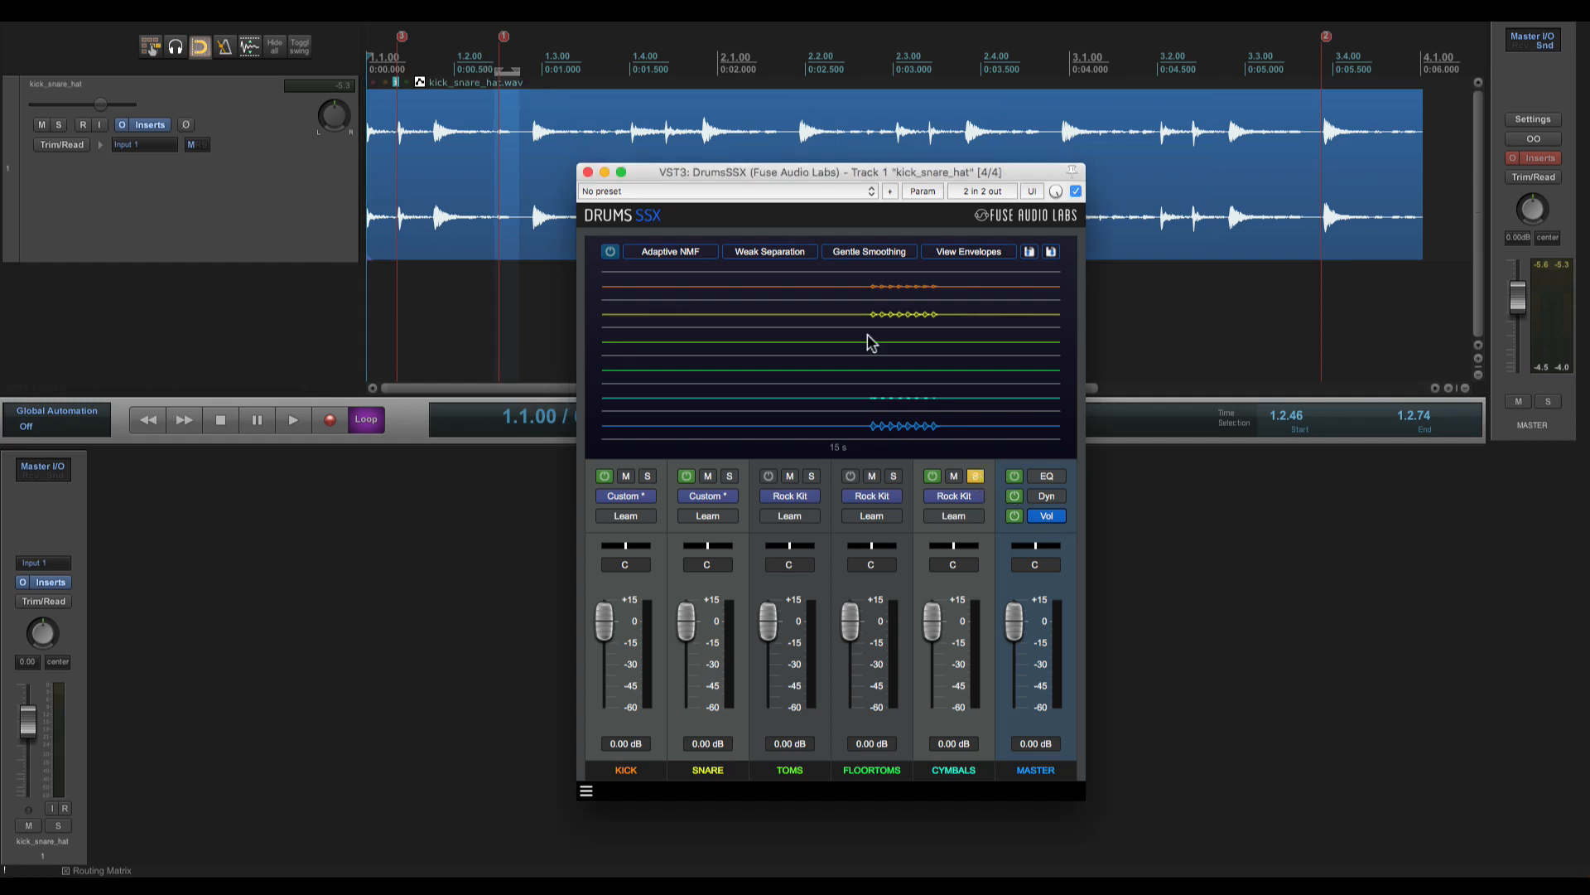
pyautogui.press('space')
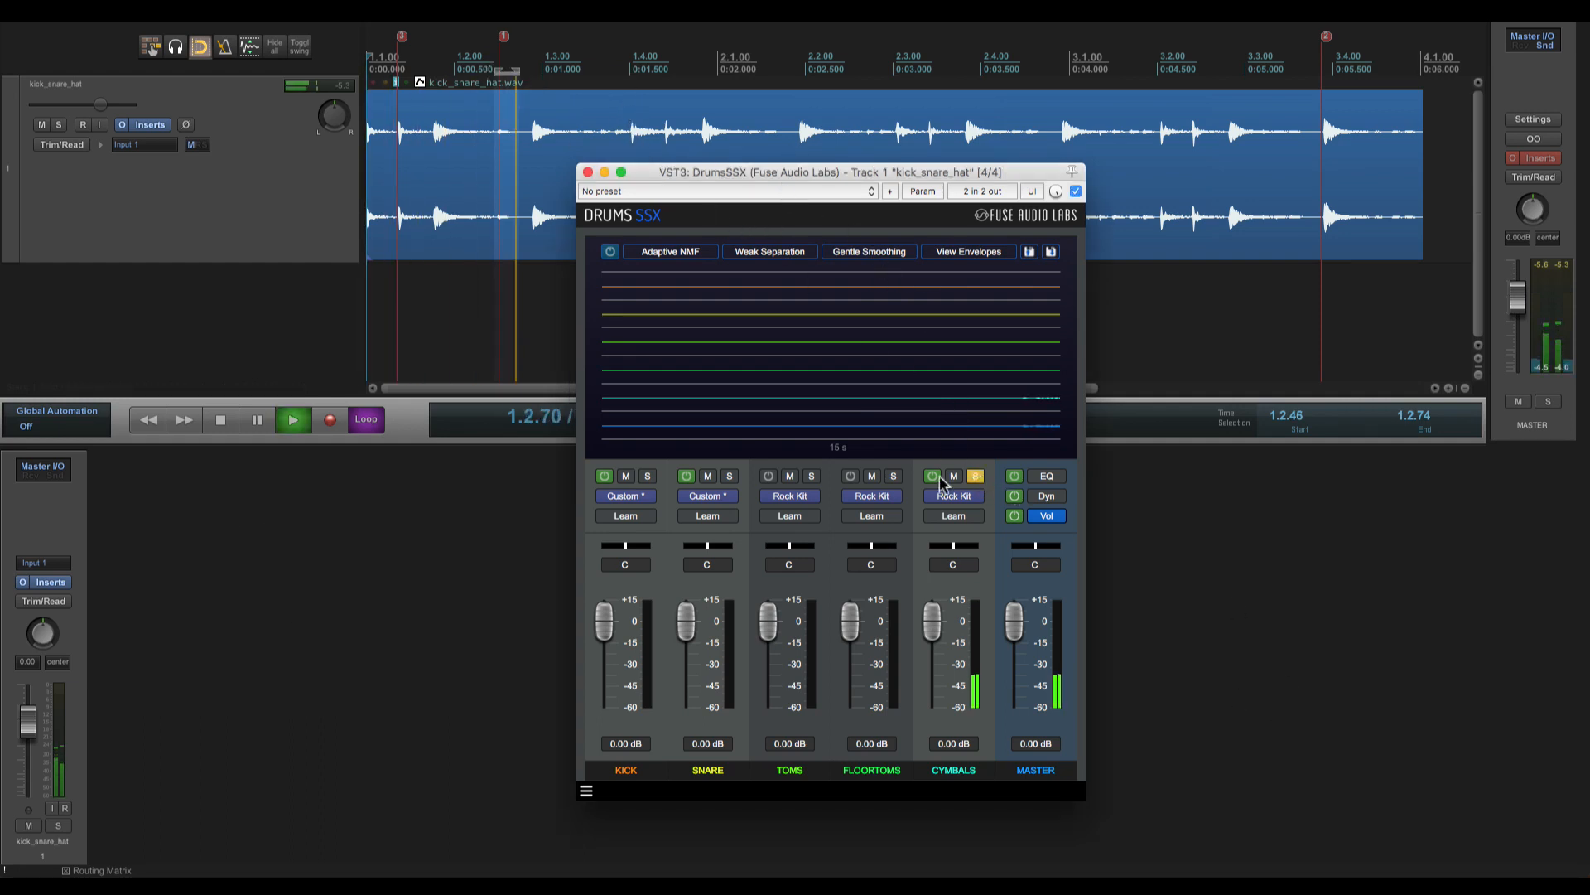
pyautogui.click(962, 516)
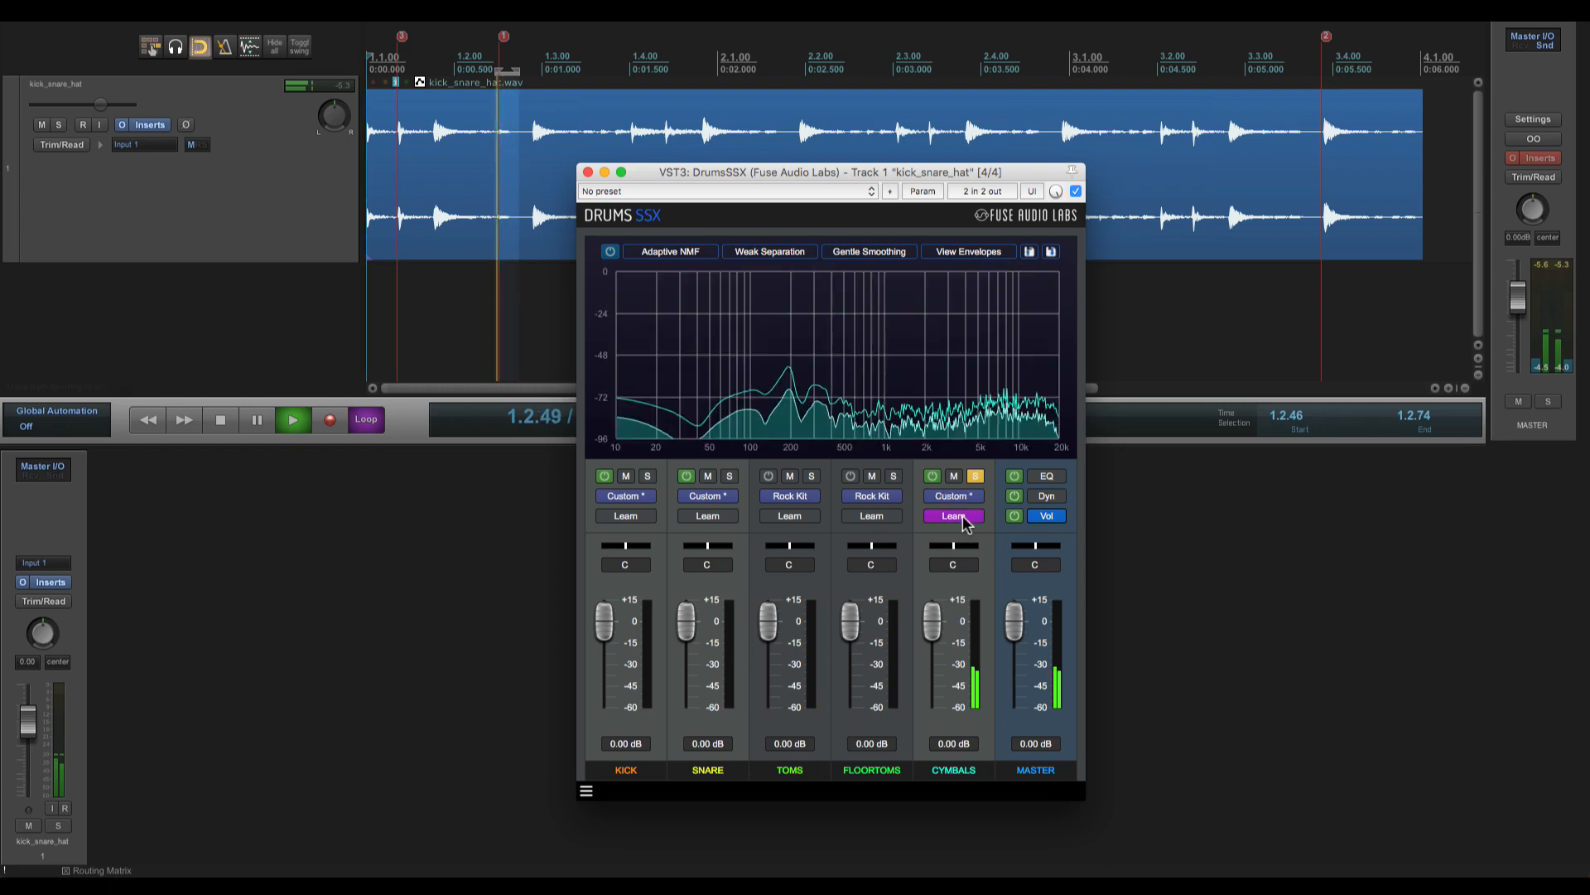
pyautogui.click(954, 516)
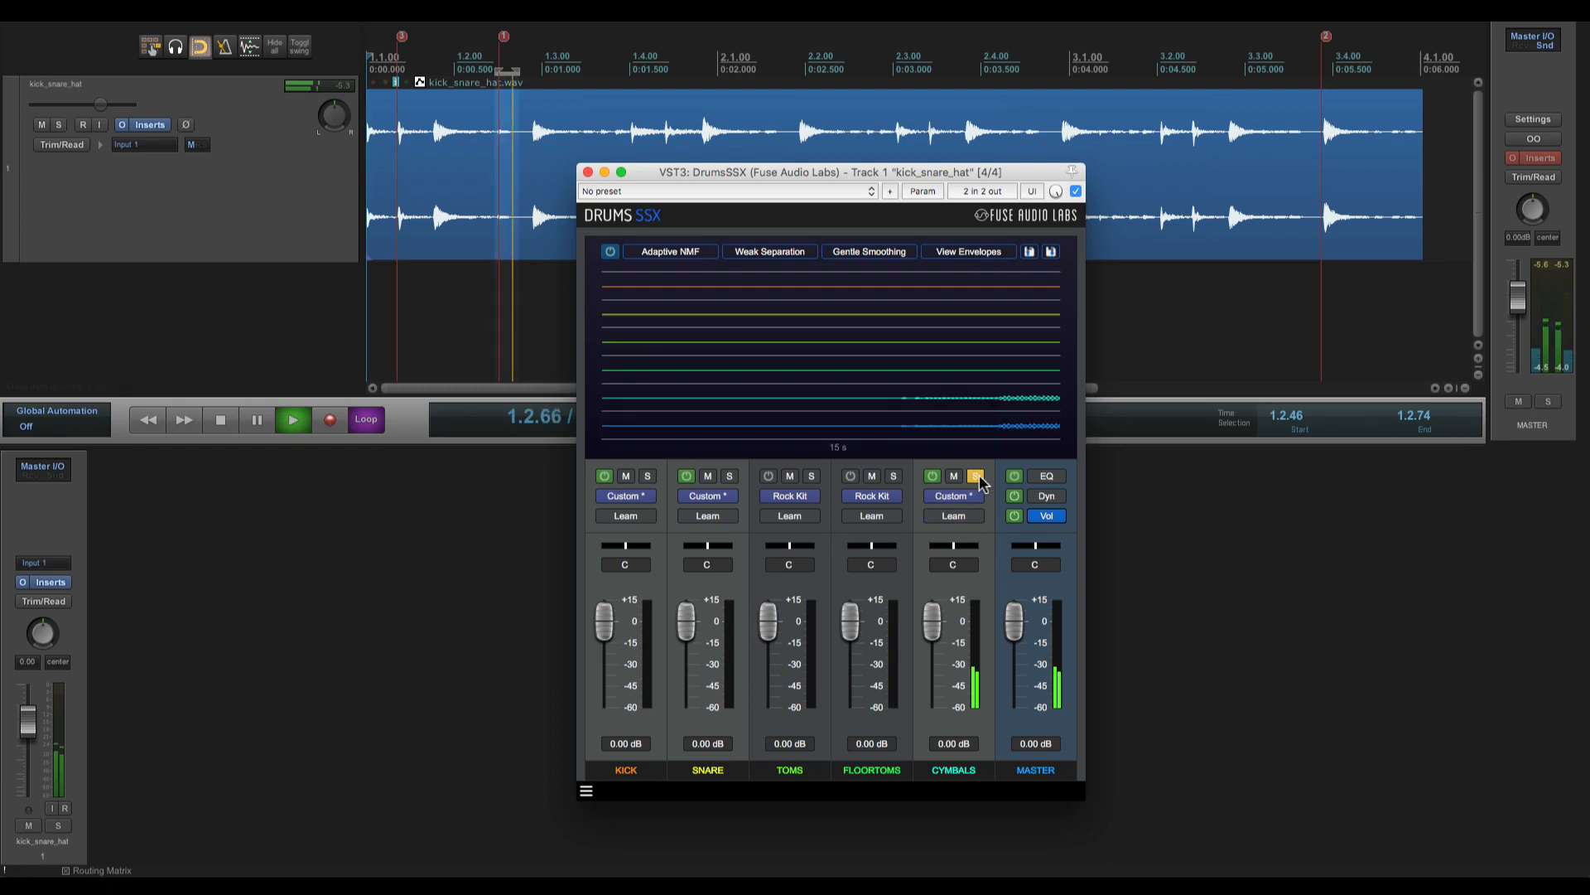
pyautogui.click(976, 476)
pyautogui.press('space')
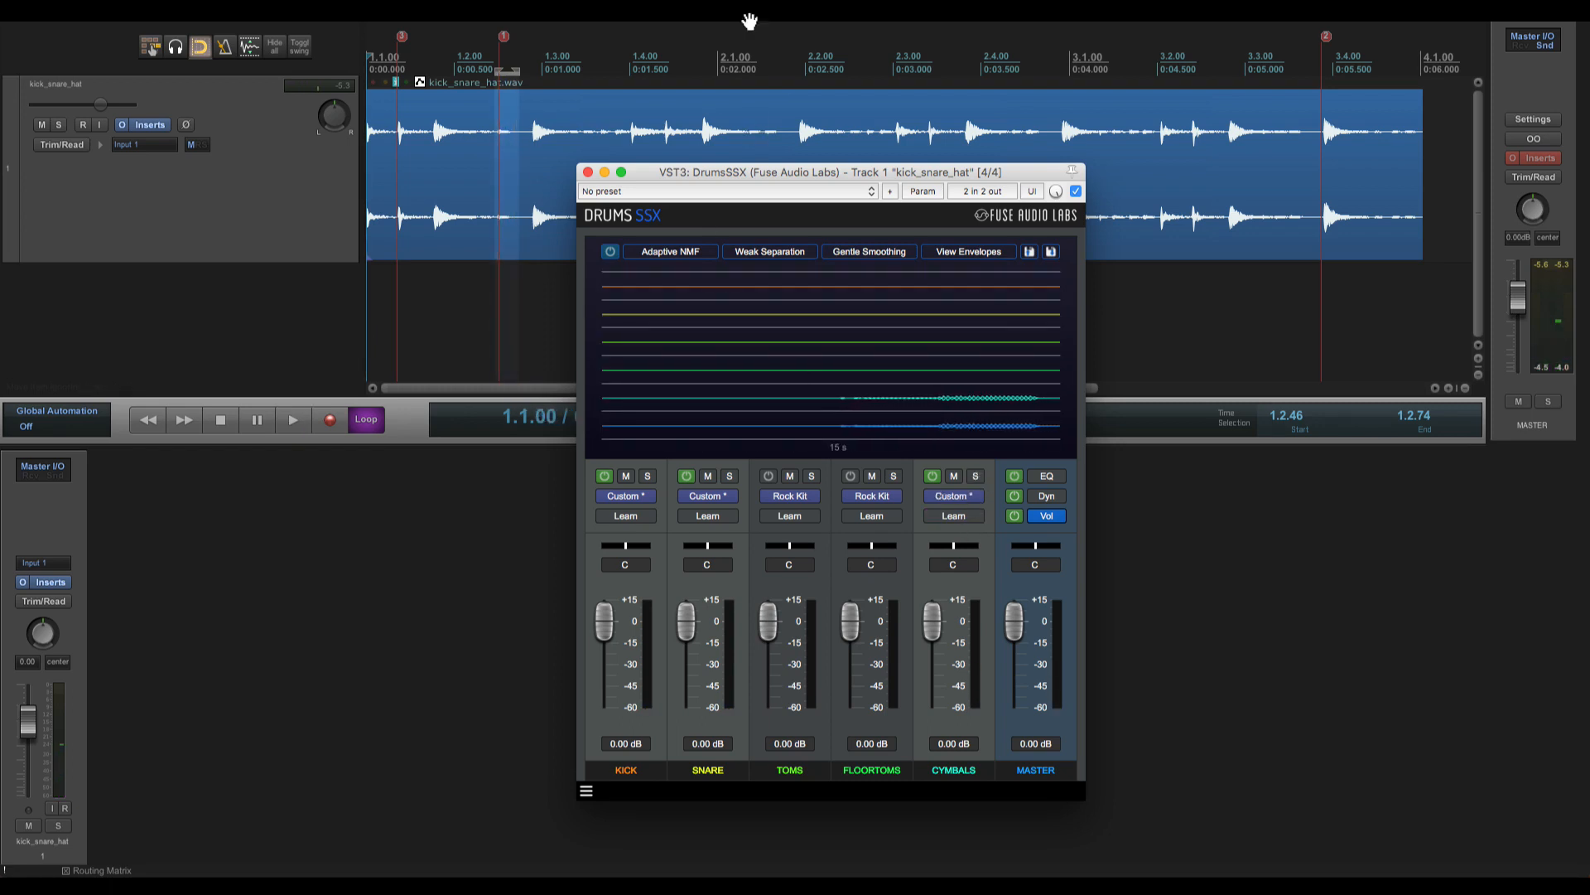
# Step: Play the drum loop with the snare channel soloed
pyautogui.click(759, 76)
pyautogui.click(784, 171)
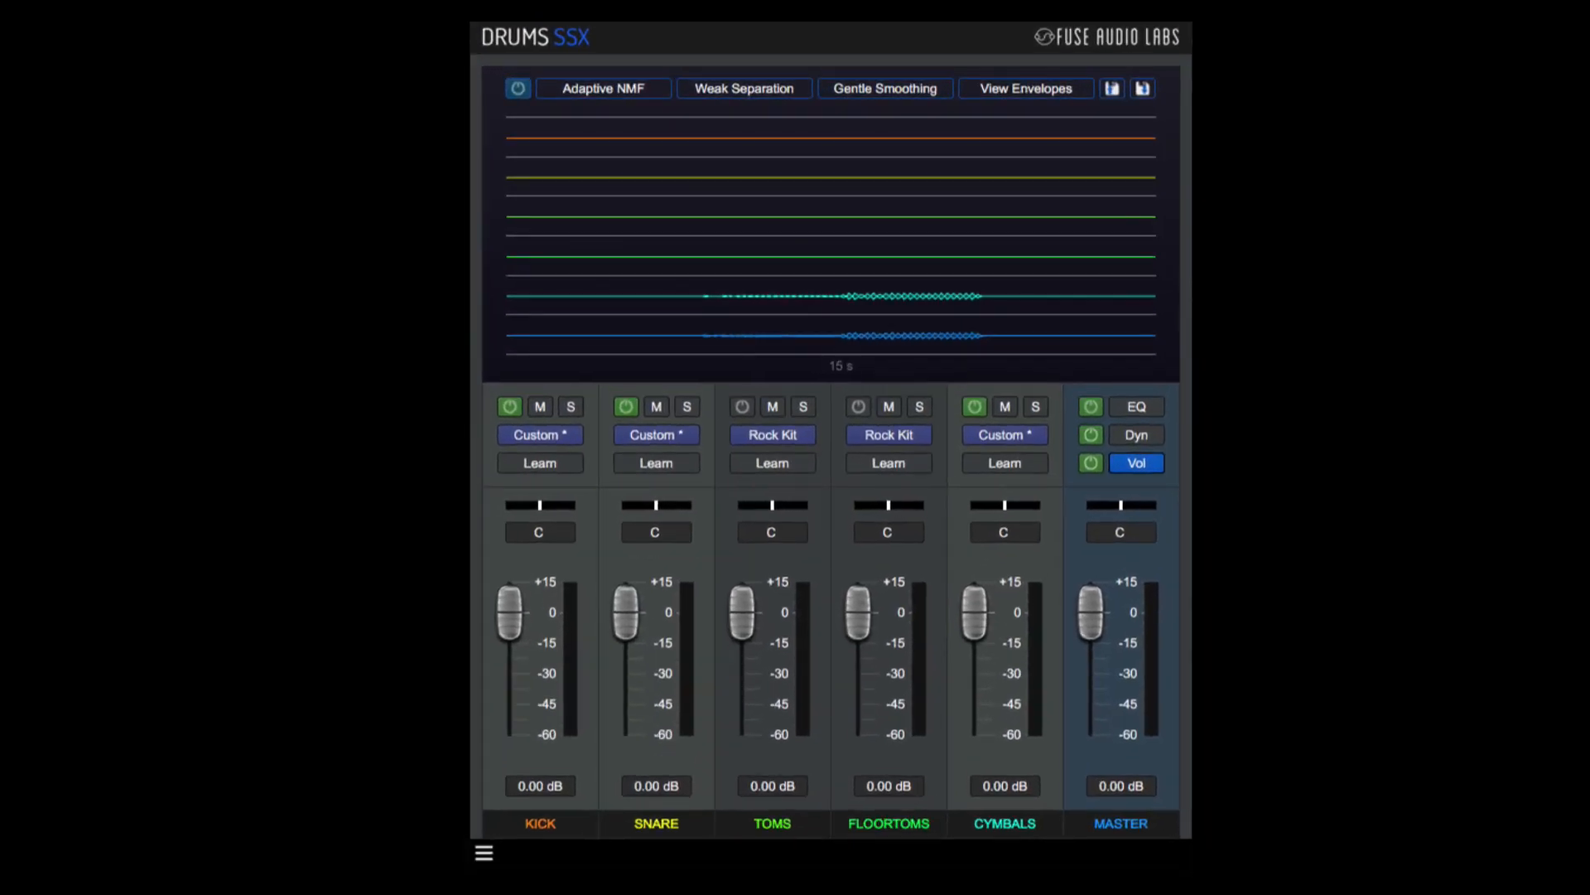
pyautogui.press('space')
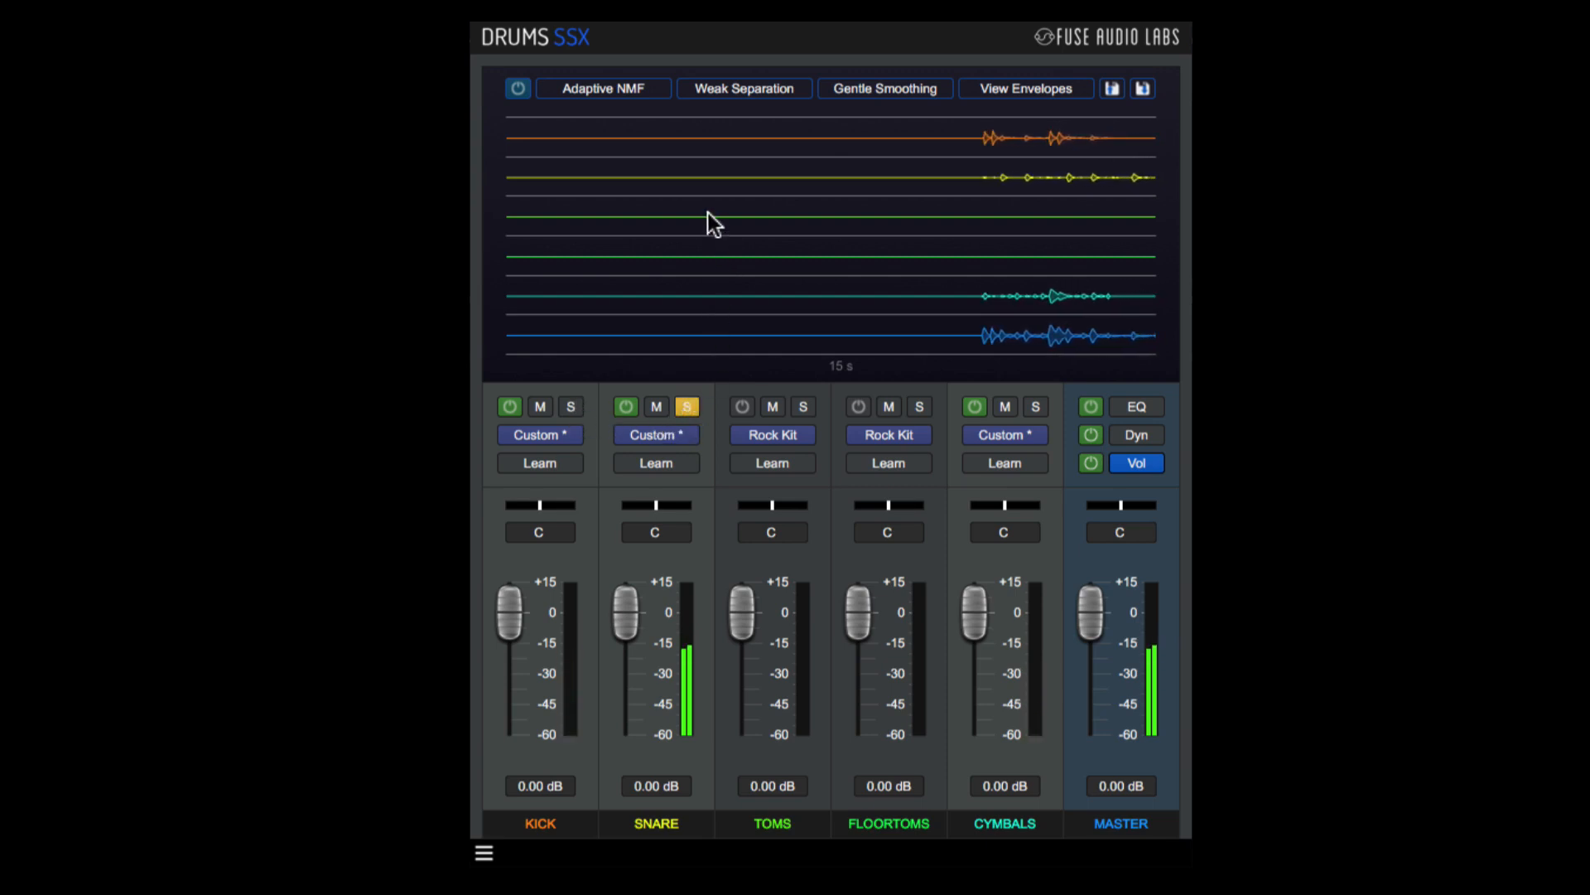
# Step: Audition Hard Separation on the soloed snare and set the separation mode to Soft Separation
pyautogui.click(744, 87)
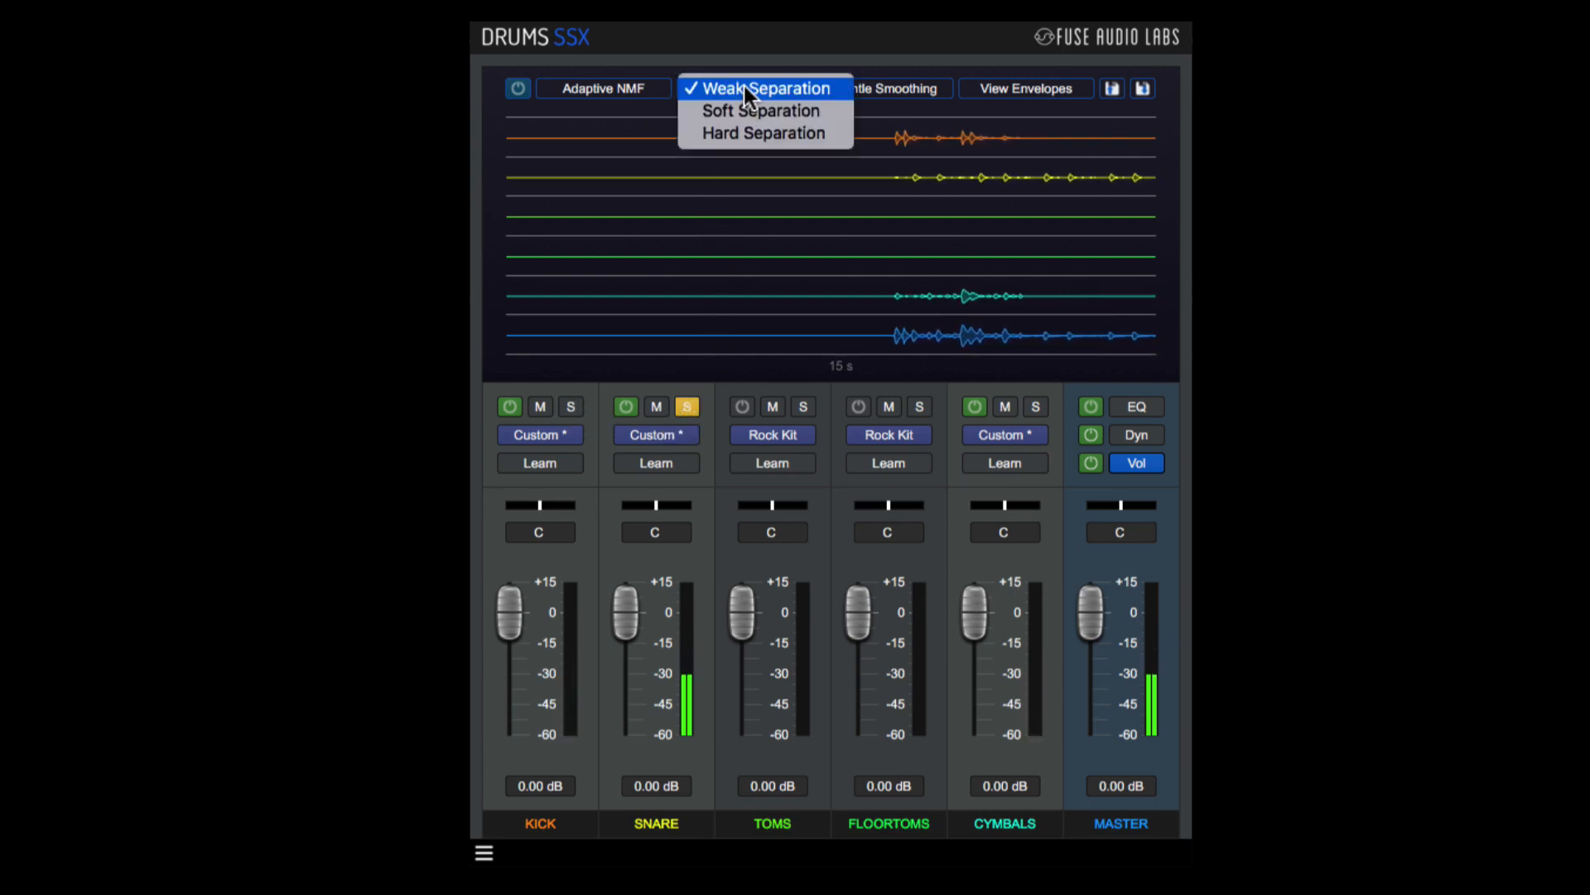
pyautogui.click(748, 134)
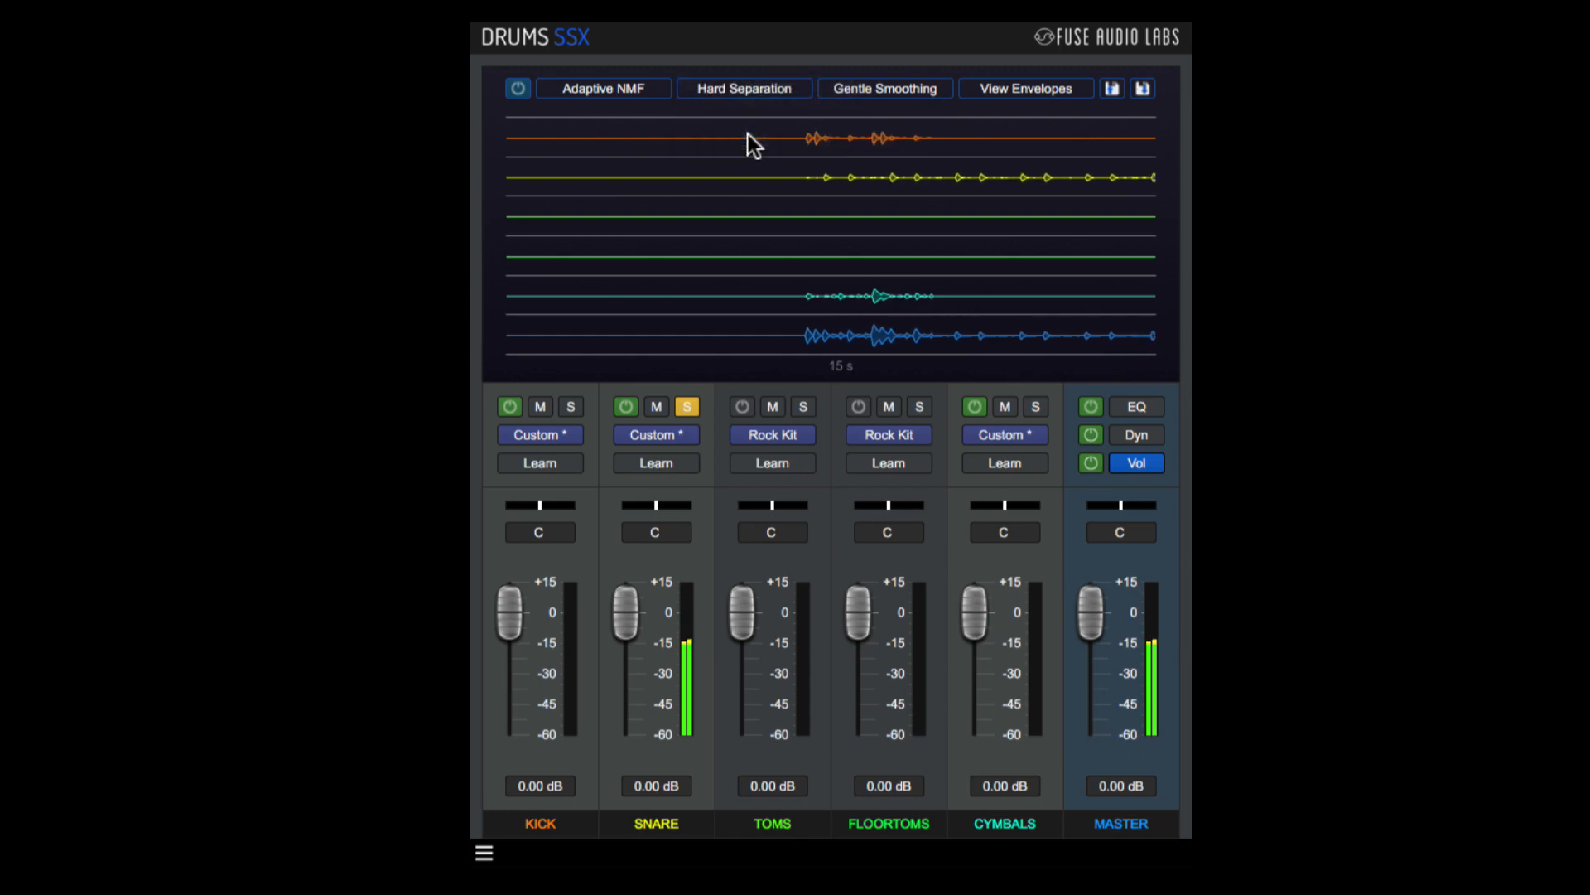
pyautogui.click(743, 92)
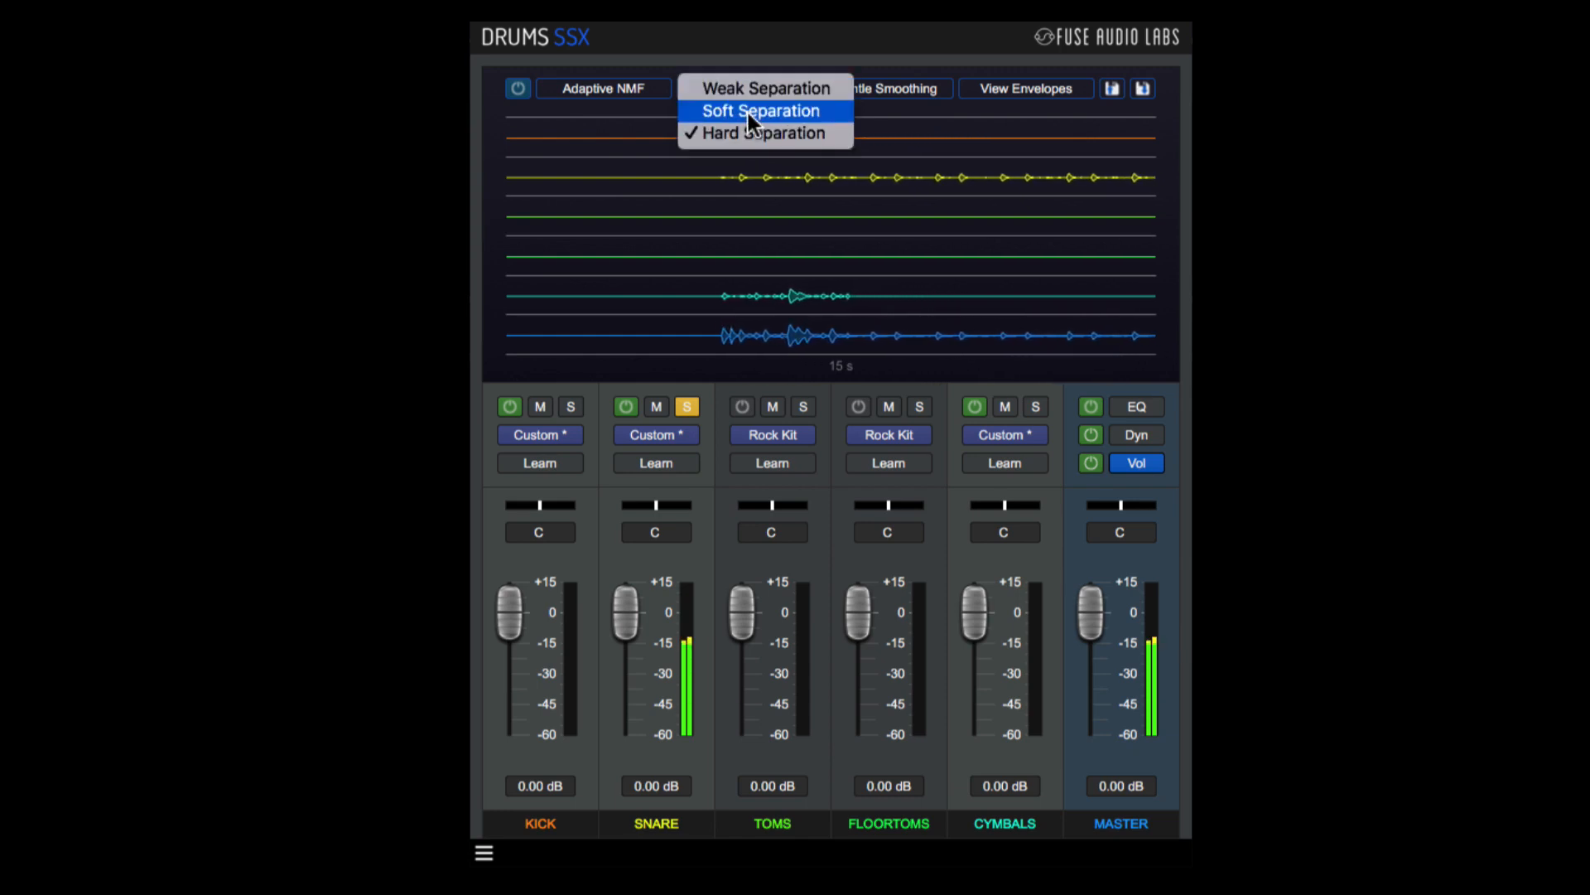
pyautogui.click(748, 111)
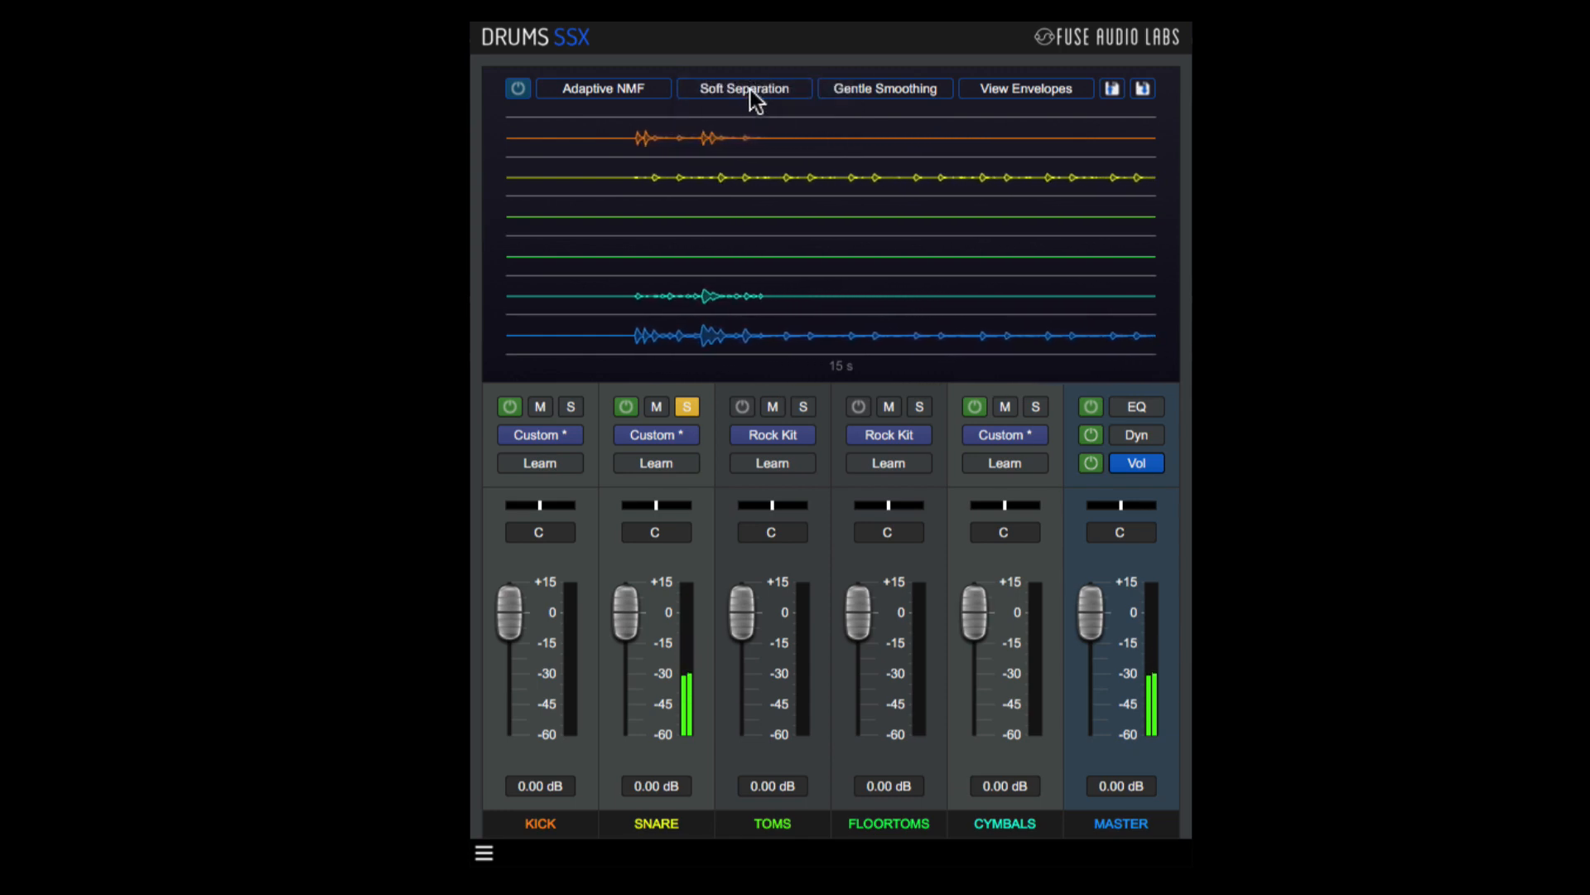
# Step: Compare Strong Smoothing and No Smoothing on the soloed snare, and return the setting to Gentle Smoothing
pyautogui.click(857, 88)
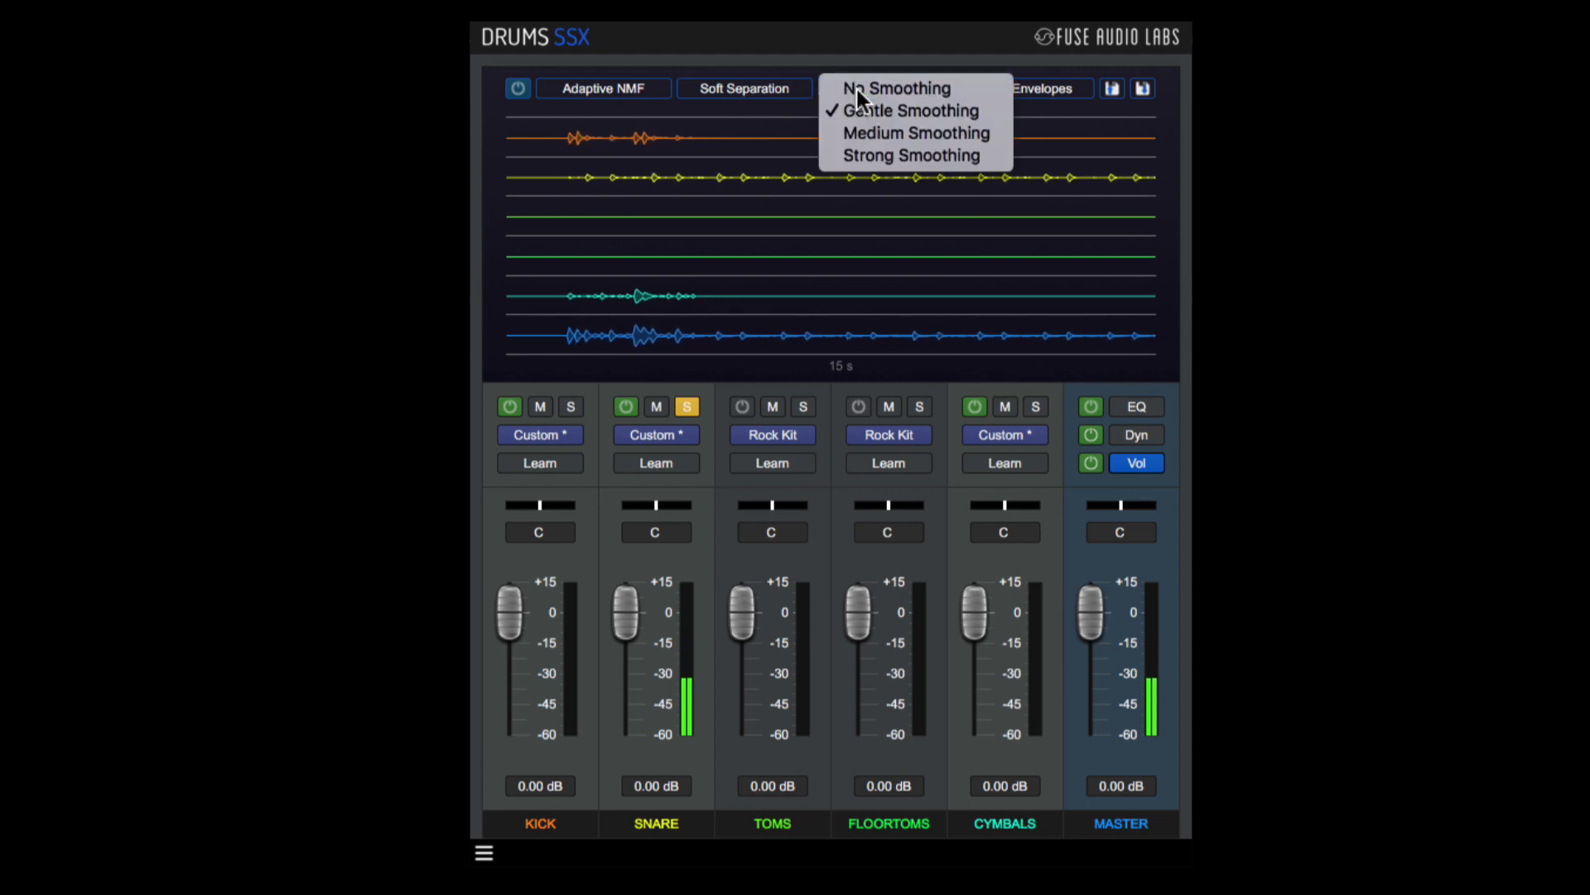
pyautogui.click(872, 157)
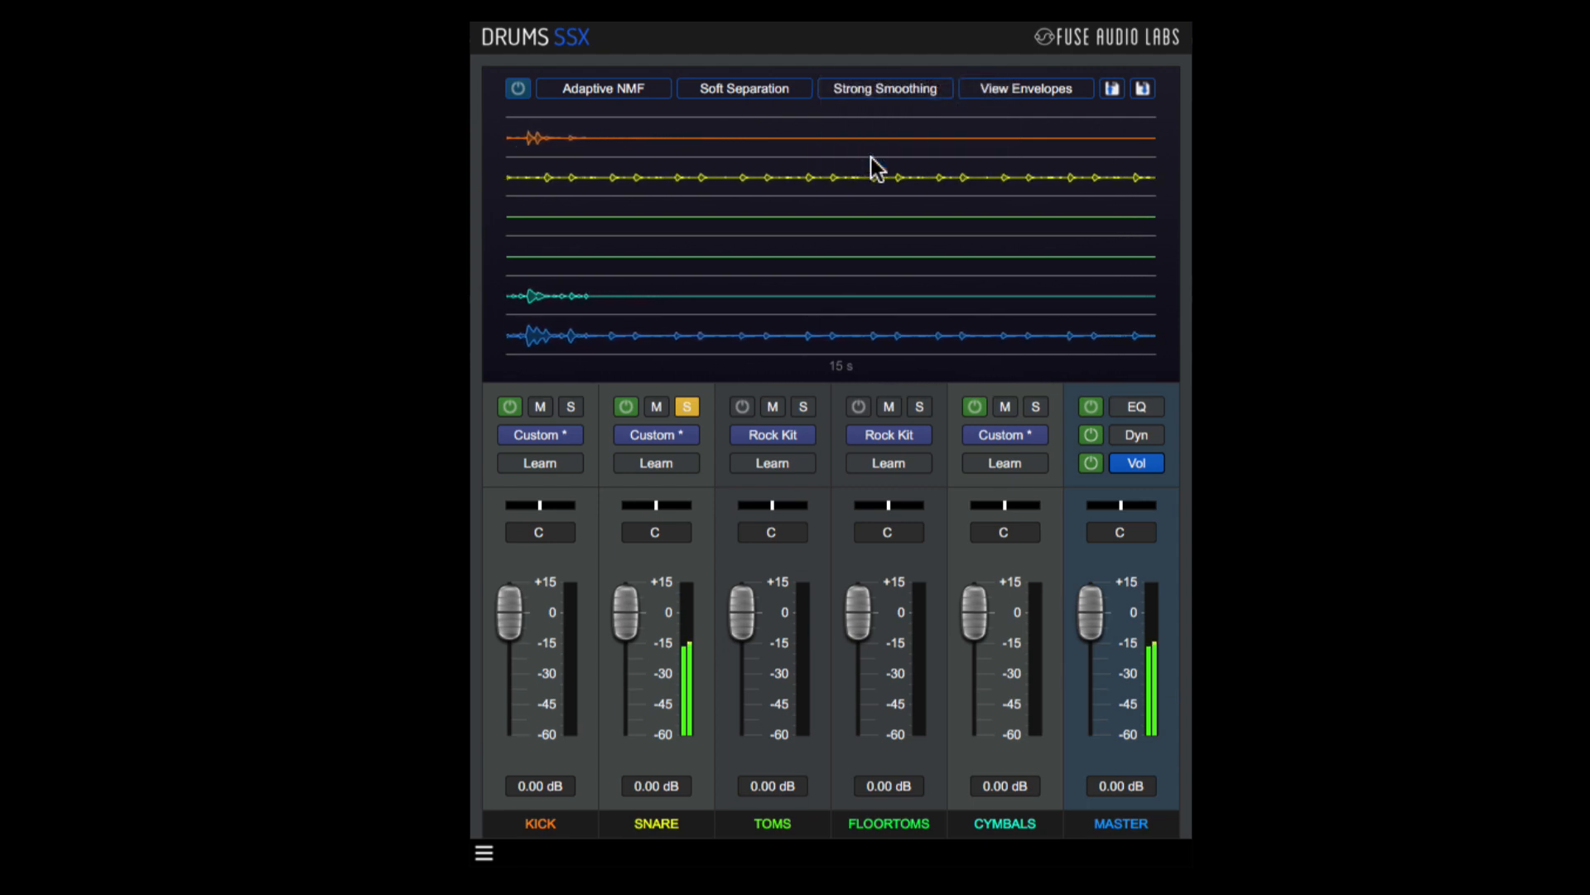
pyautogui.click(877, 87)
pyautogui.click(876, 87)
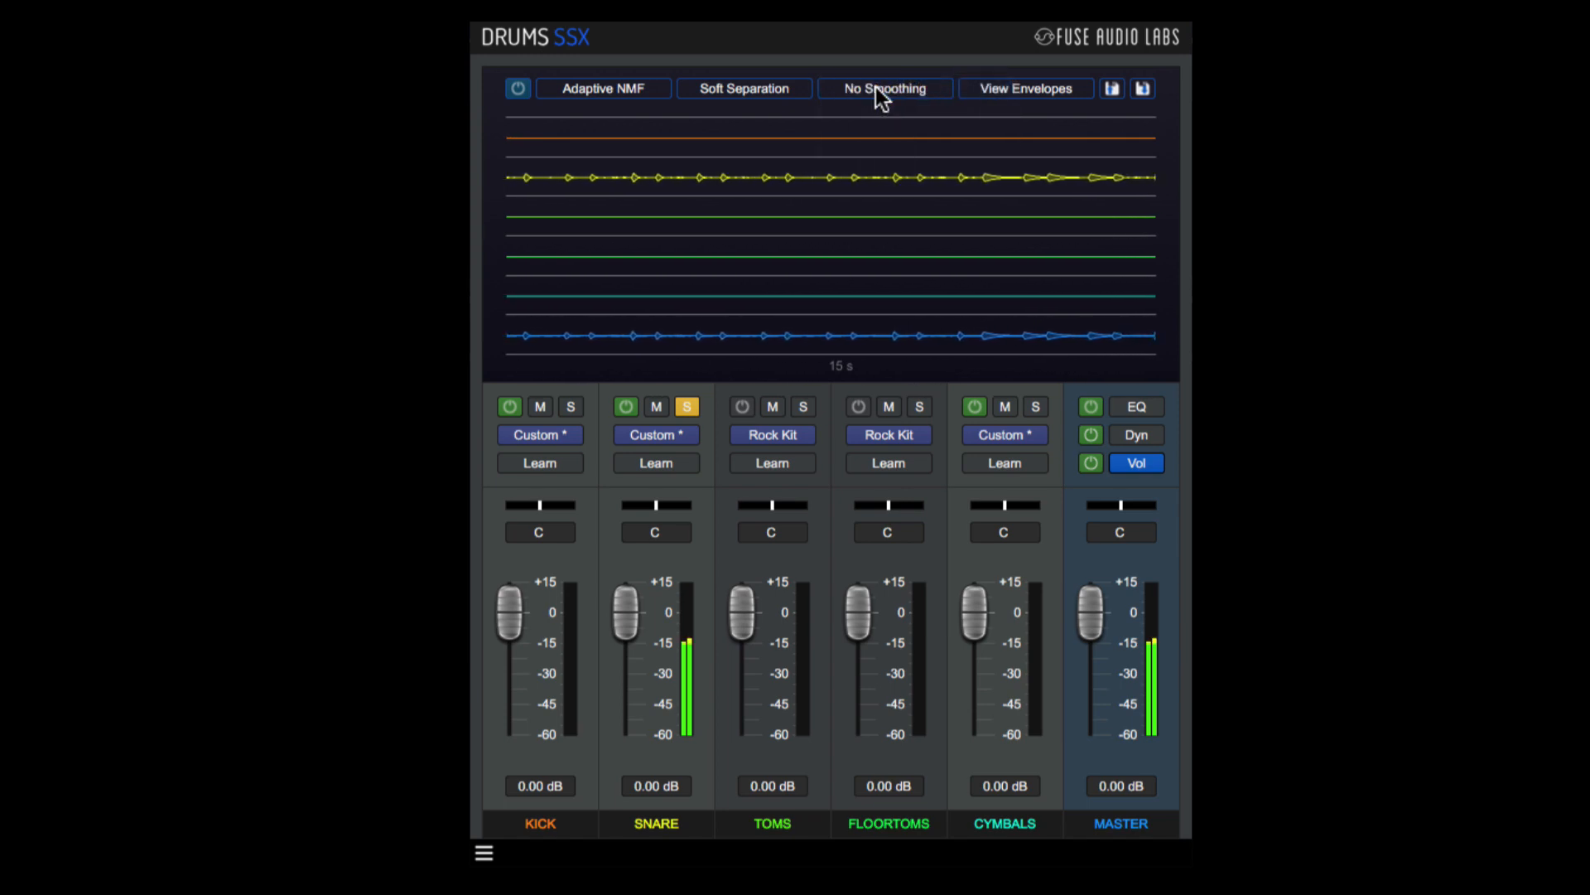
pyautogui.click(876, 87)
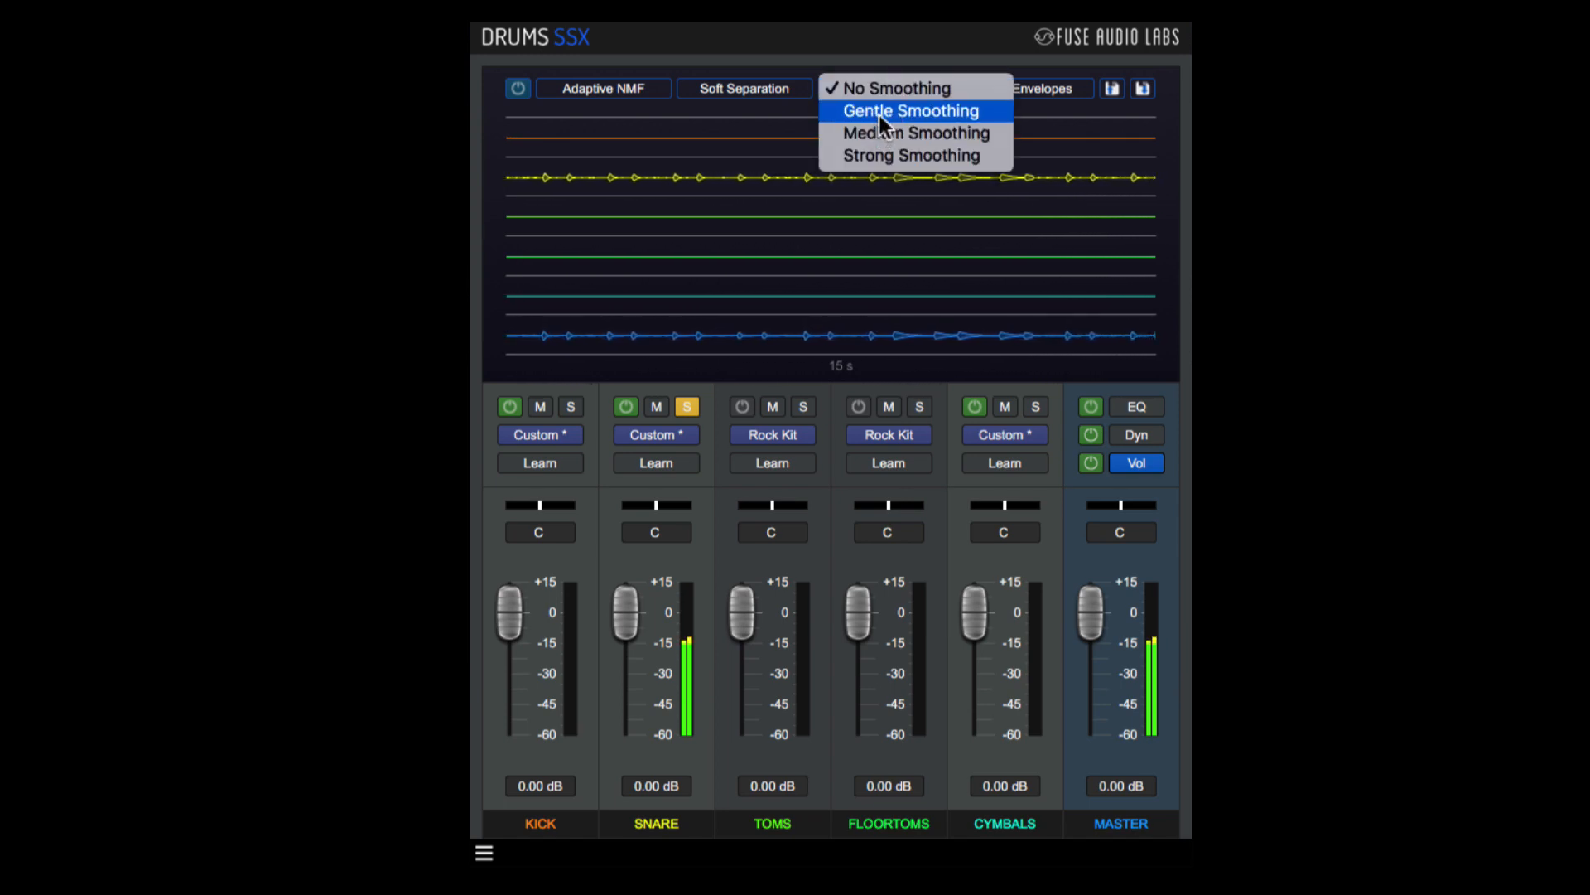
pyautogui.click(867, 118)
# Step: Audition Progressive NMF on the soloed snare and switch the algorithm back to Adaptive NMF
pyautogui.click(629, 87)
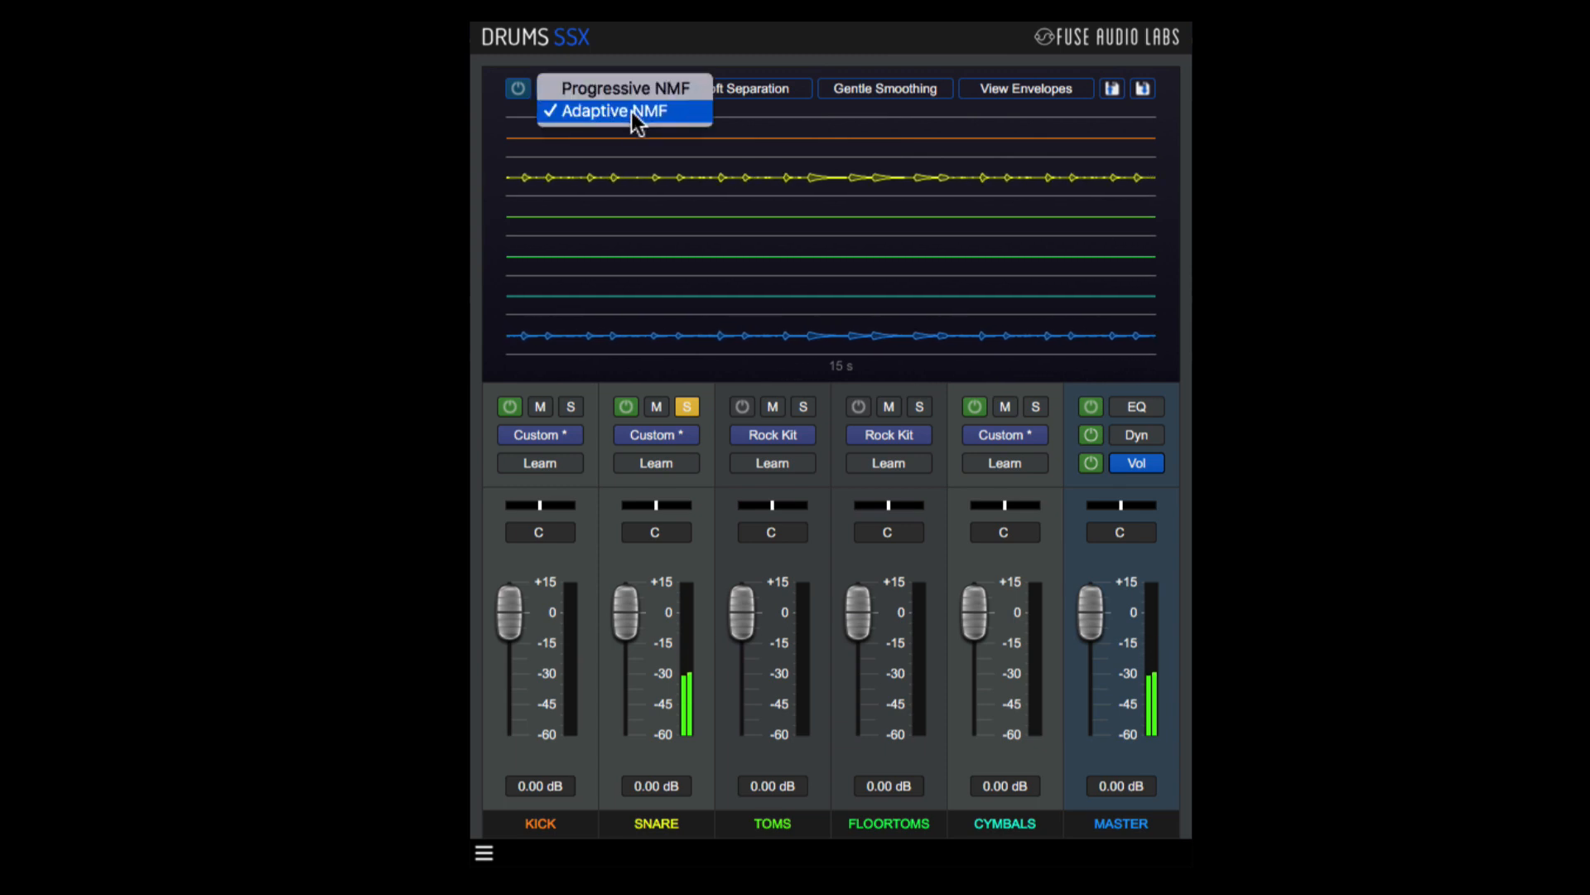
pyautogui.click(636, 90)
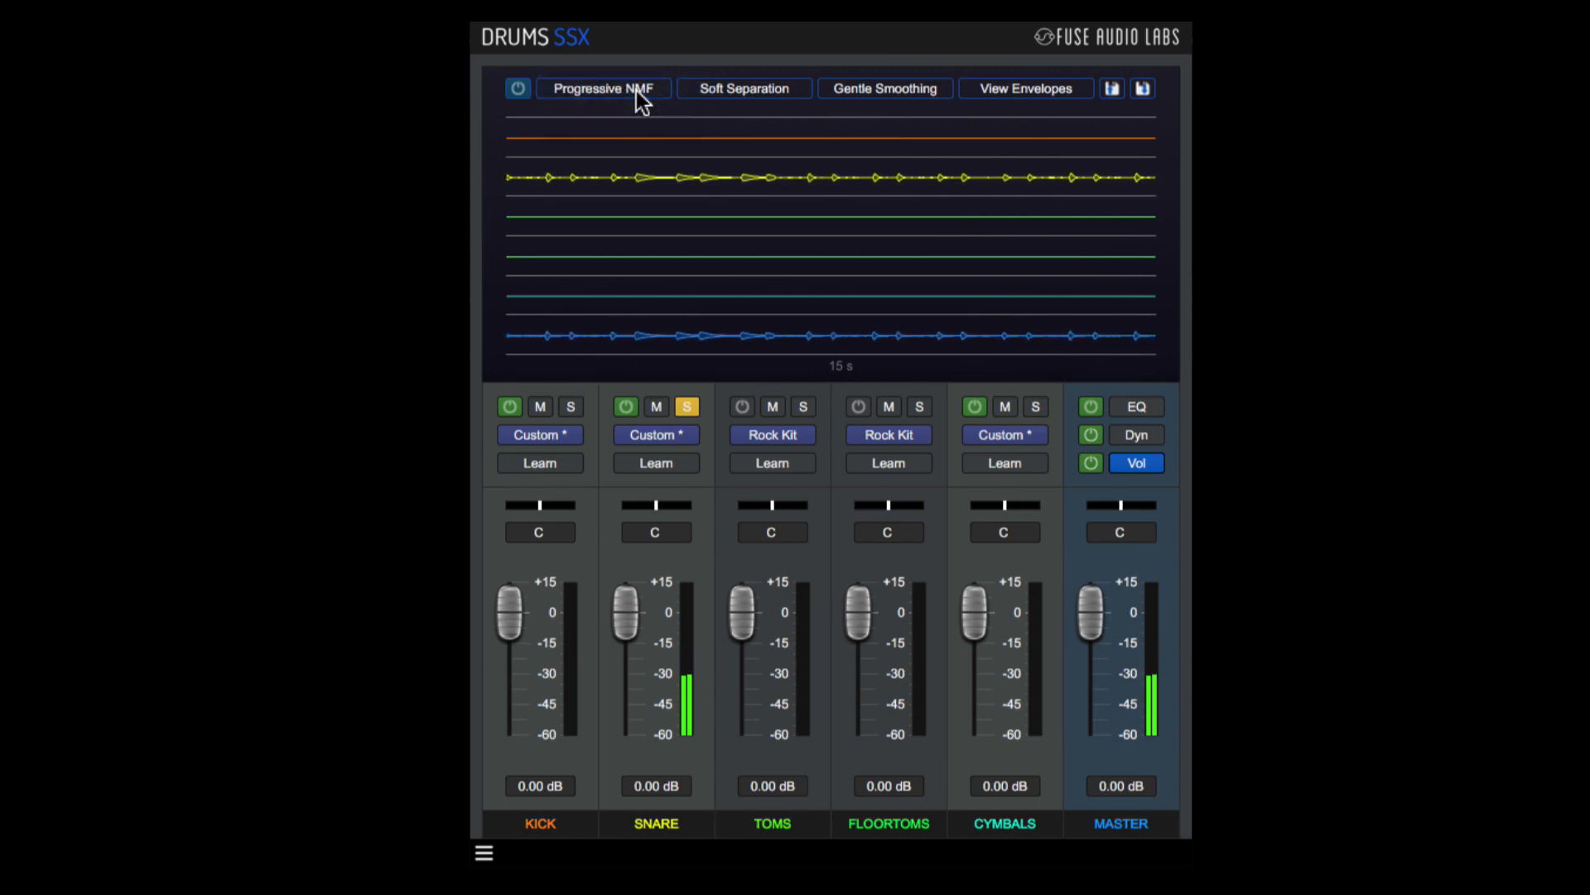
pyautogui.click(637, 91)
pyautogui.click(638, 107)
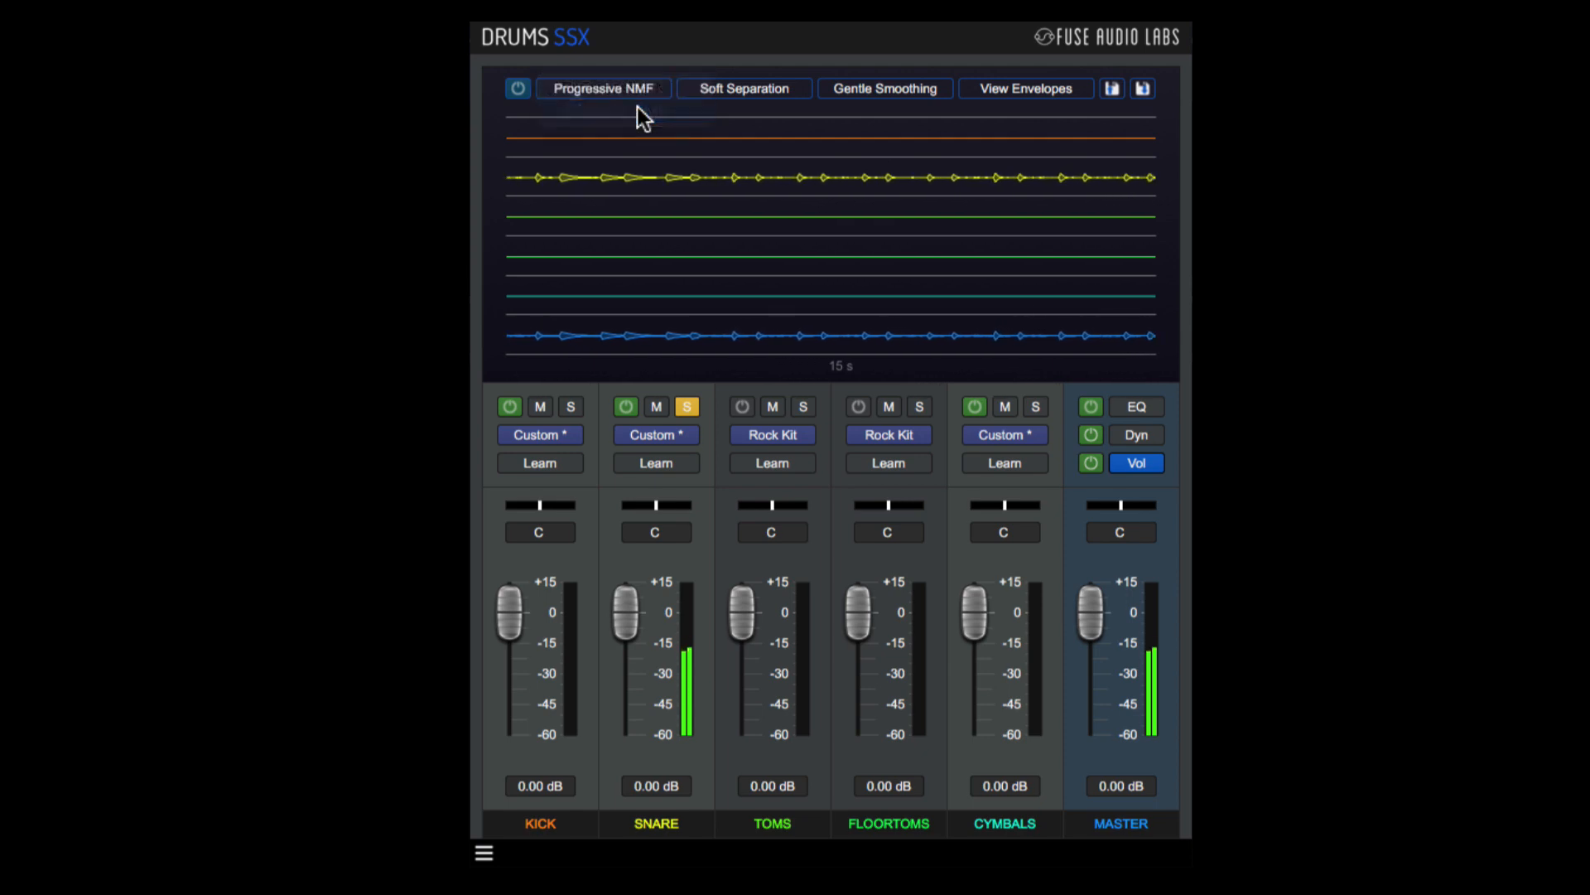
# Step: Unsolo the snare, audition the kick and cymbals channels one at a time in solo, and return to the full mix
pyautogui.click(687, 406)
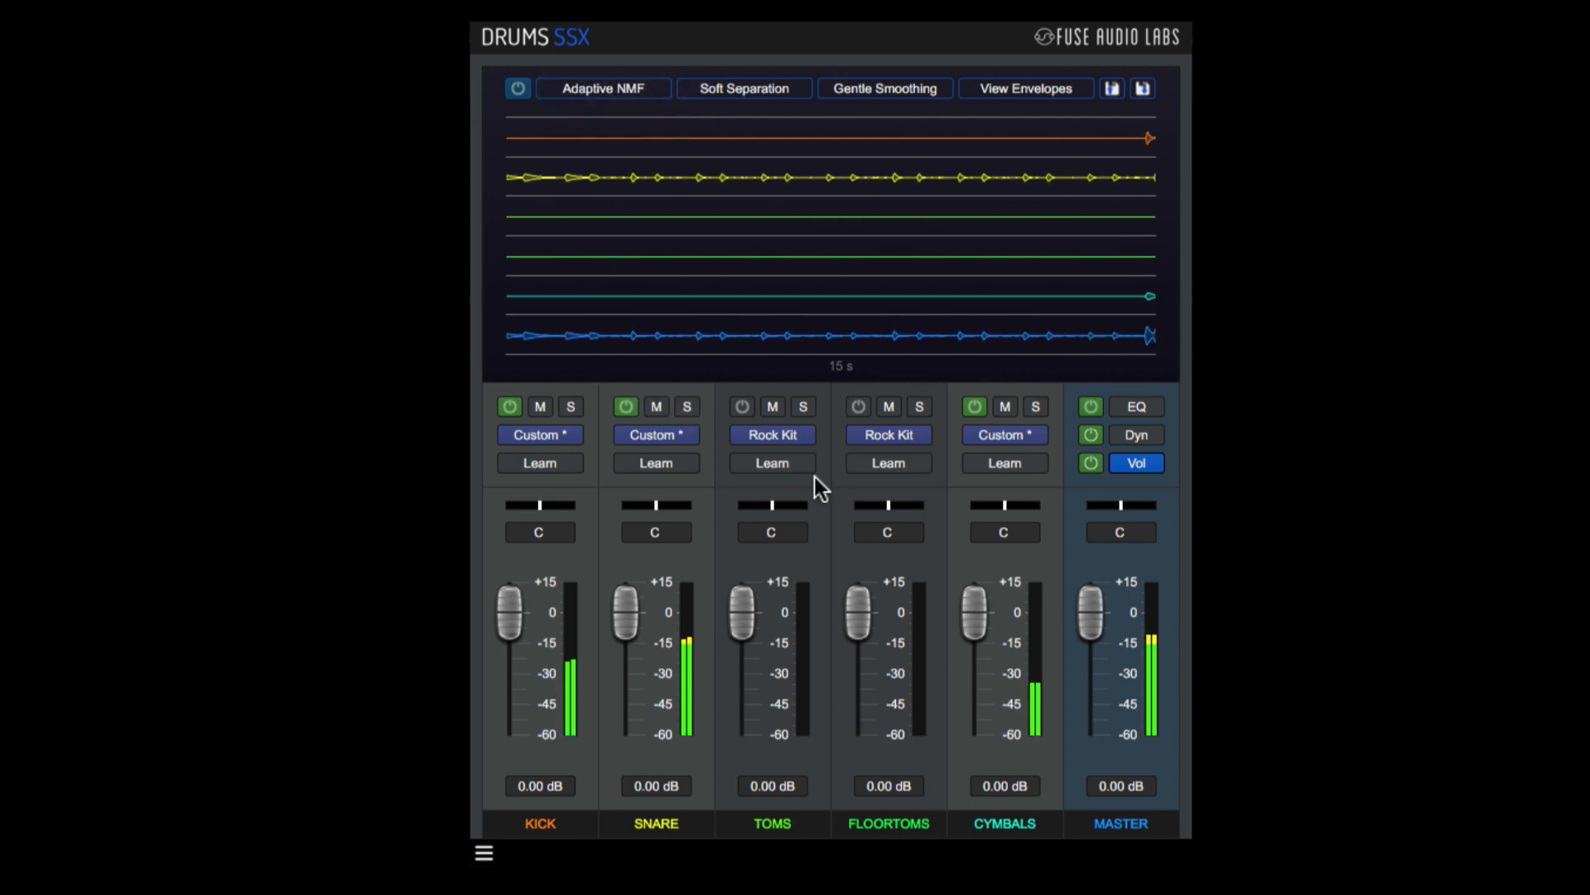
pyautogui.click(572, 408)
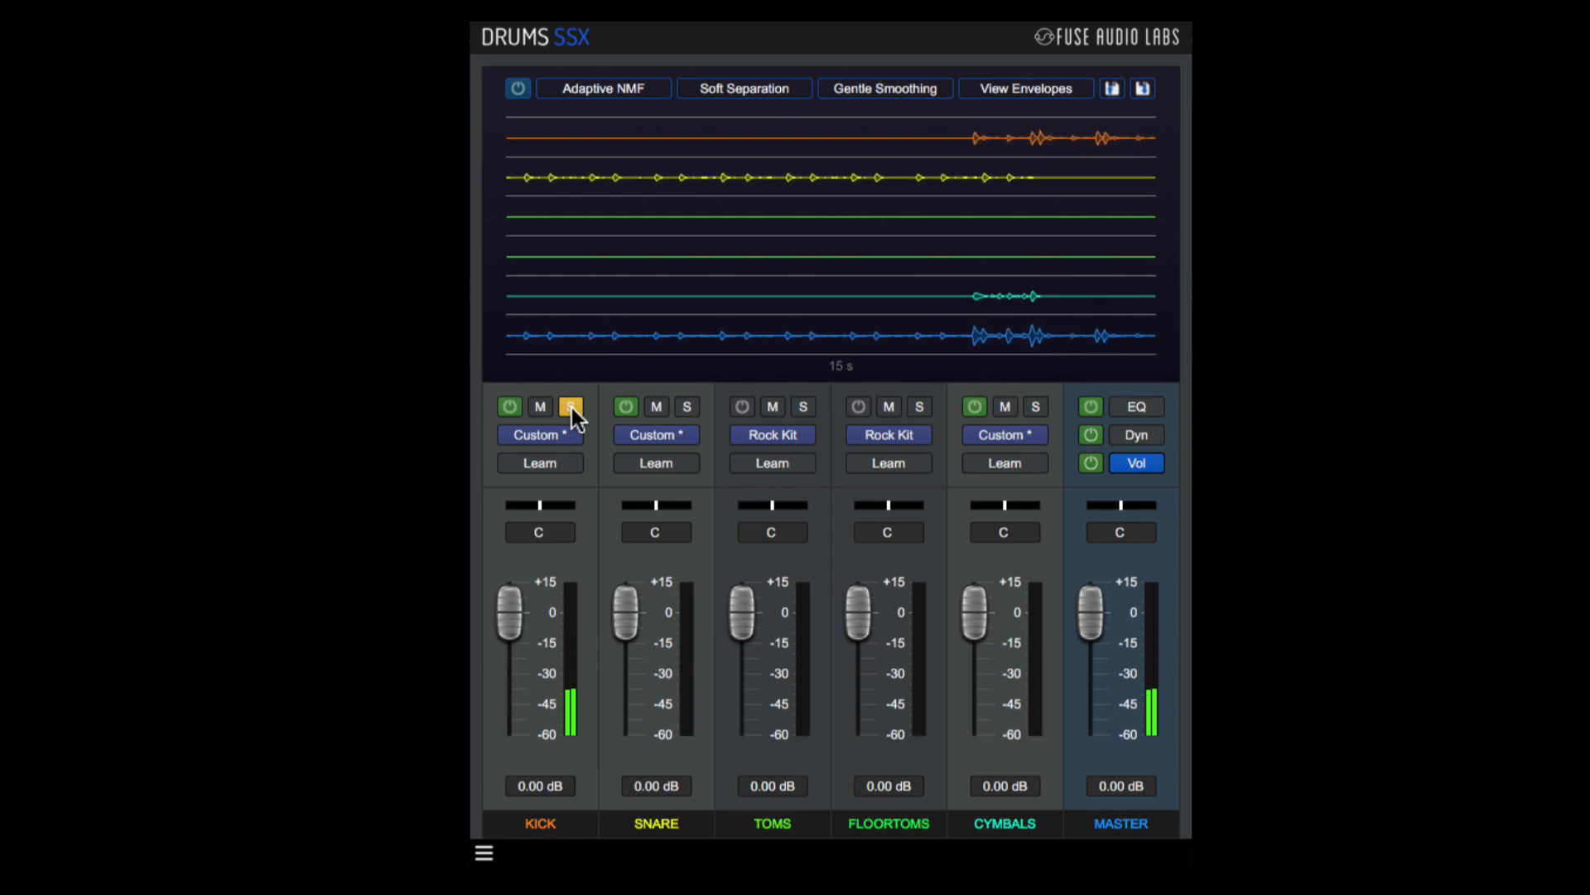
pyautogui.click(571, 408)
pyautogui.click(1036, 405)
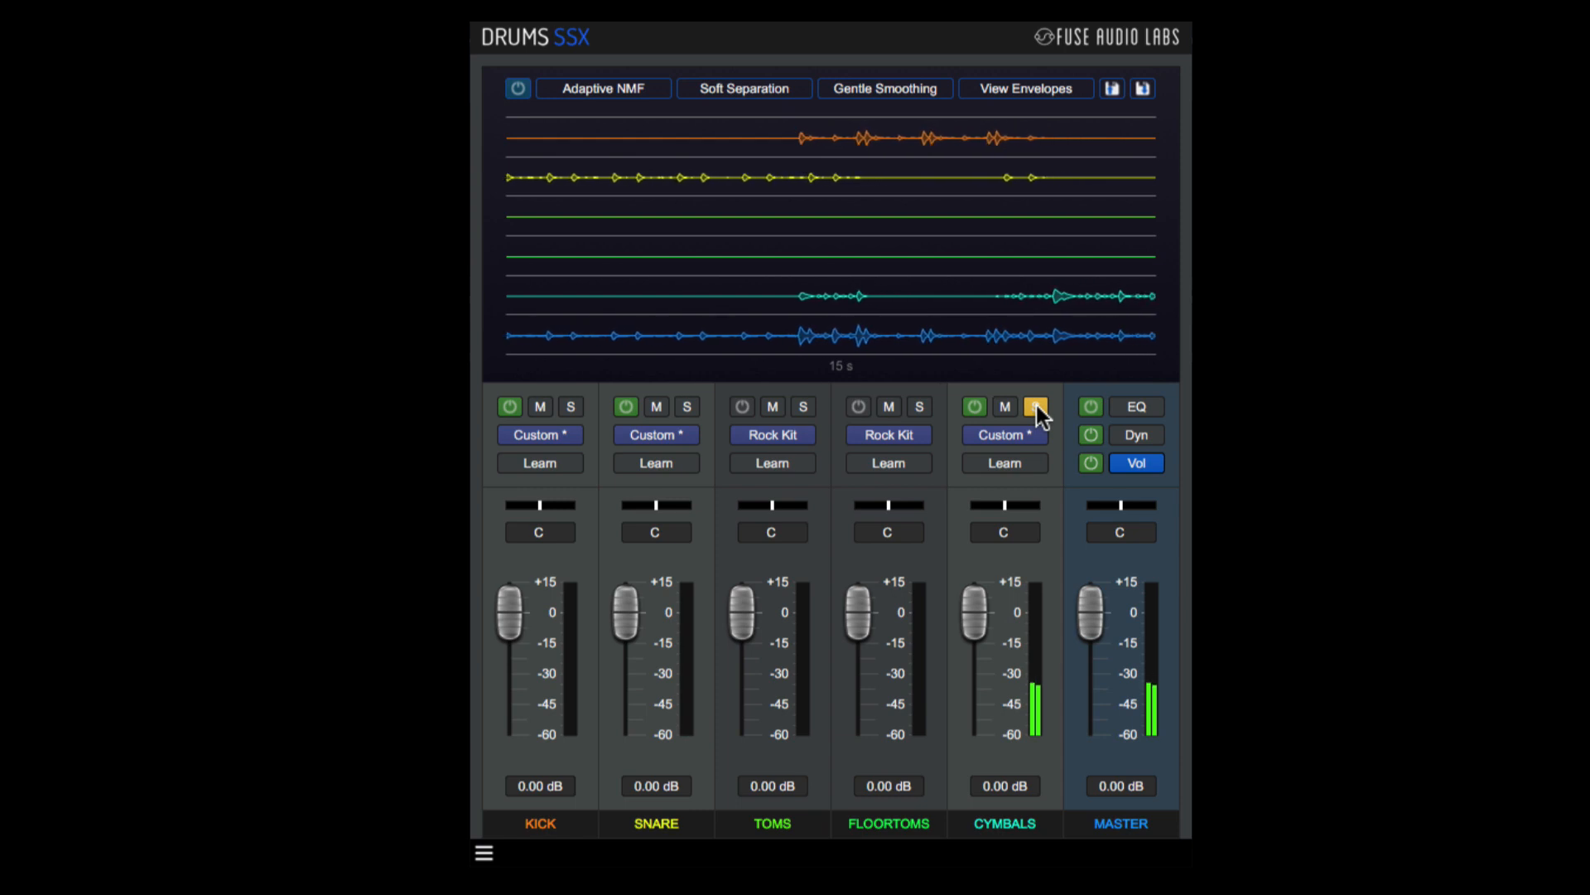
pyautogui.click(1036, 405)
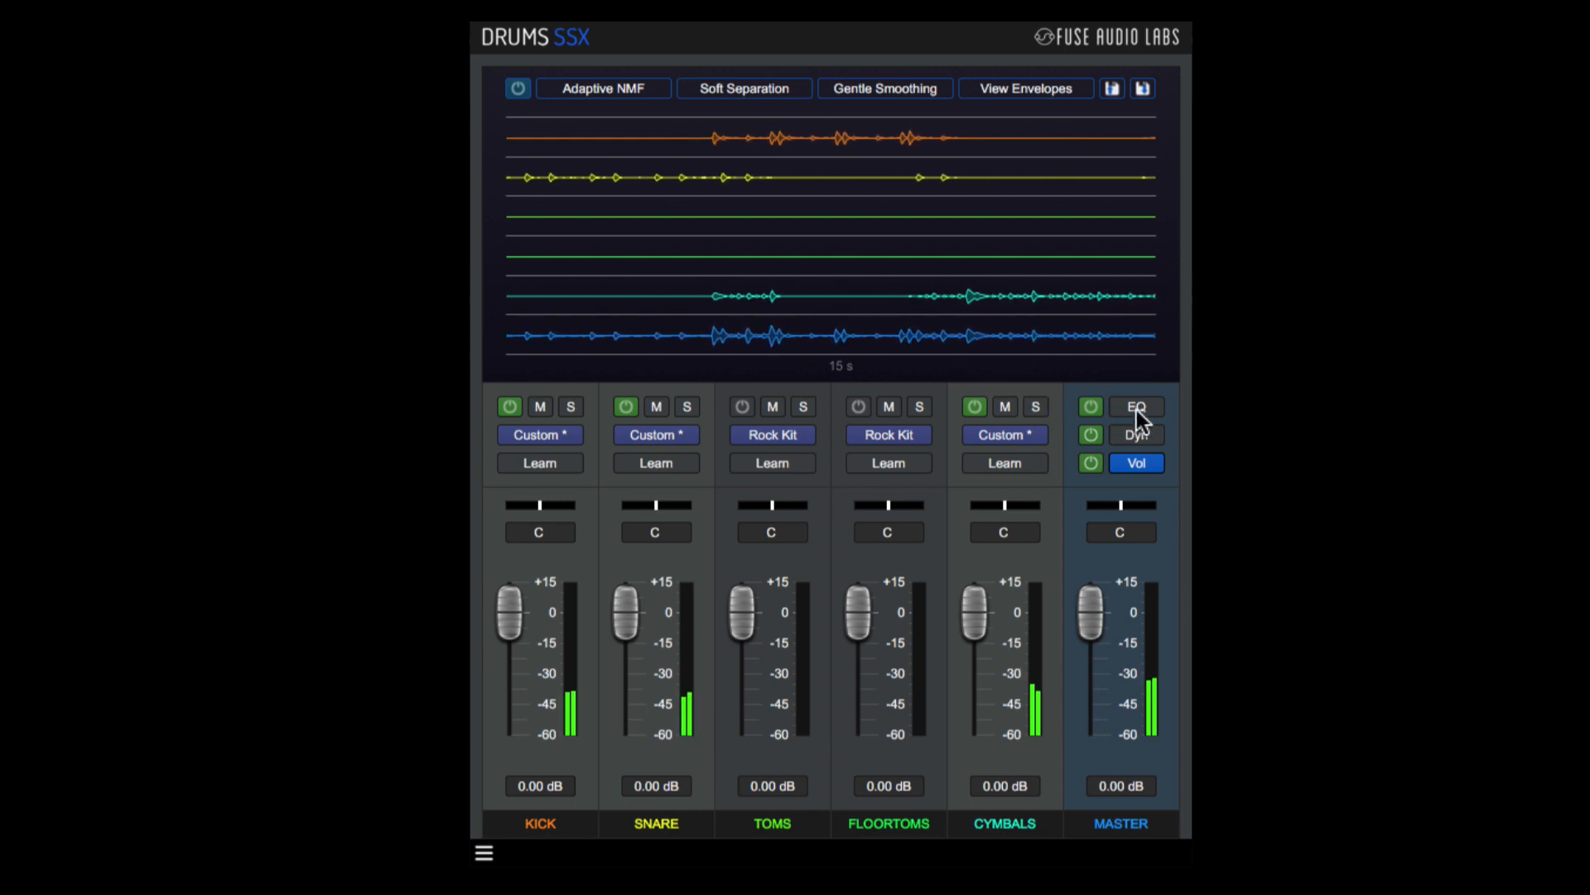
# Step: Equalize the kick with its mid frequency at 560.6 Hz, mid gain at -6.73 dB and low gain at 11.50 dB
pyautogui.click(1137, 405)
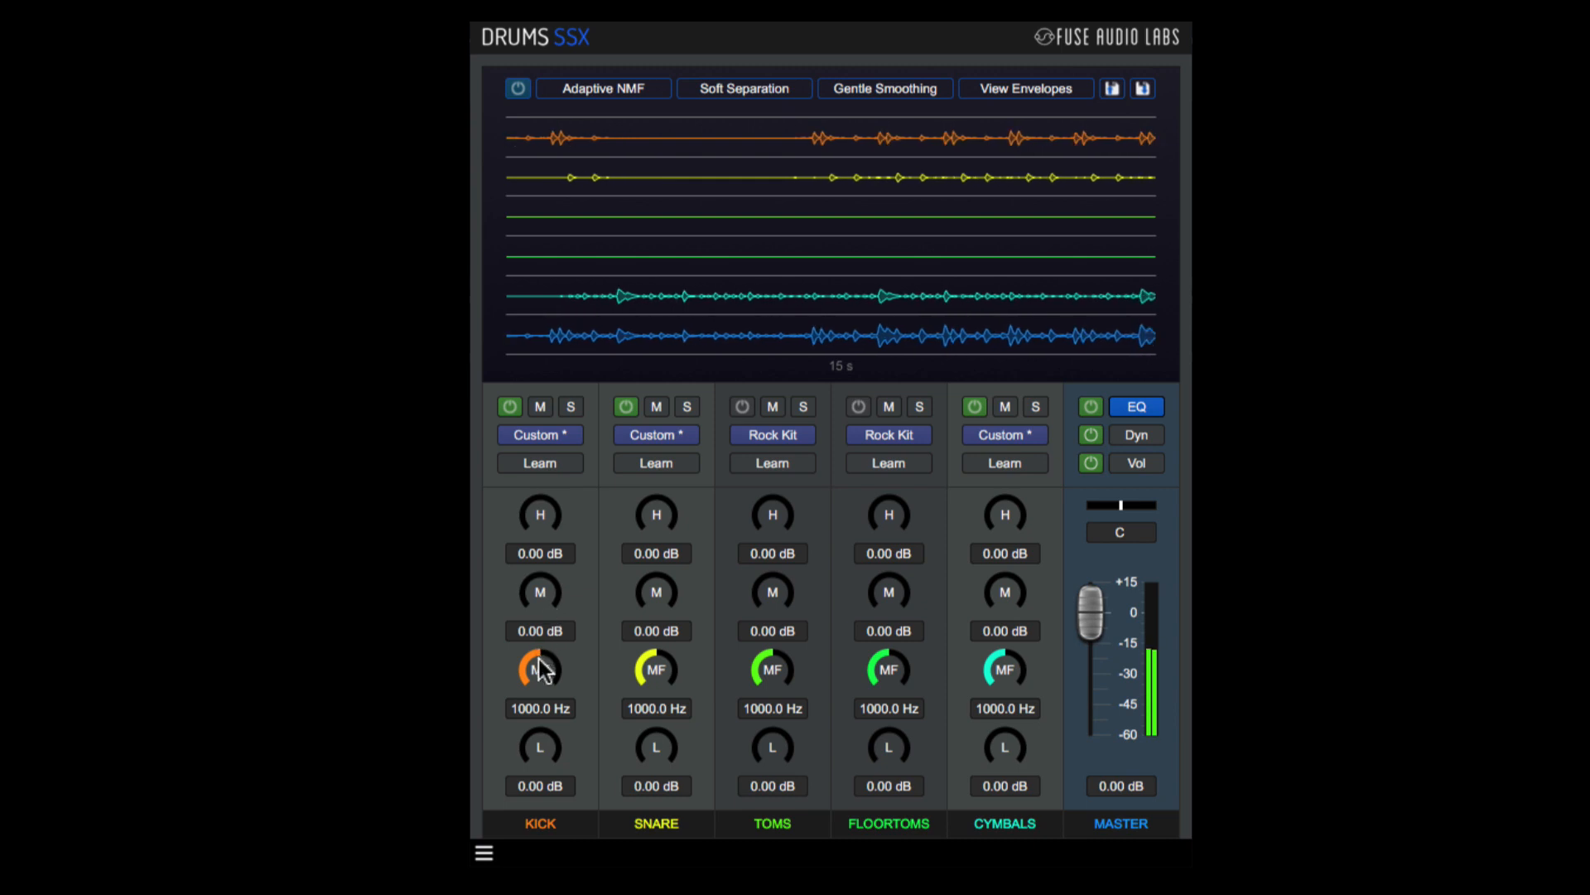
pyautogui.moveTo(539, 666); pyautogui.dragTo(544, 704)
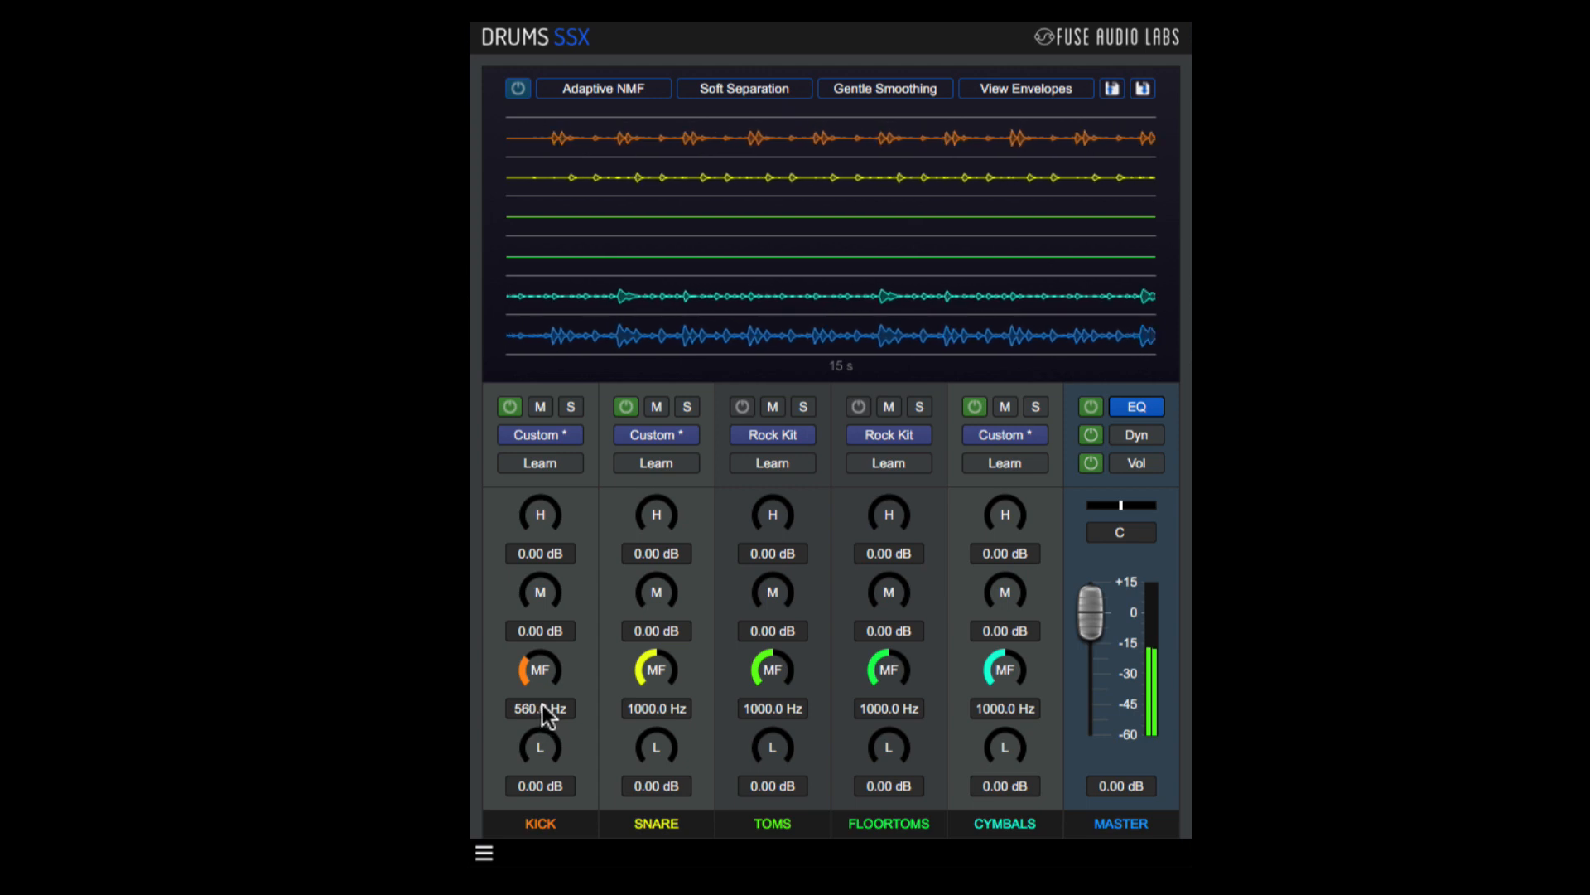
pyautogui.moveTo(534, 593); pyautogui.dragTo(514, 628)
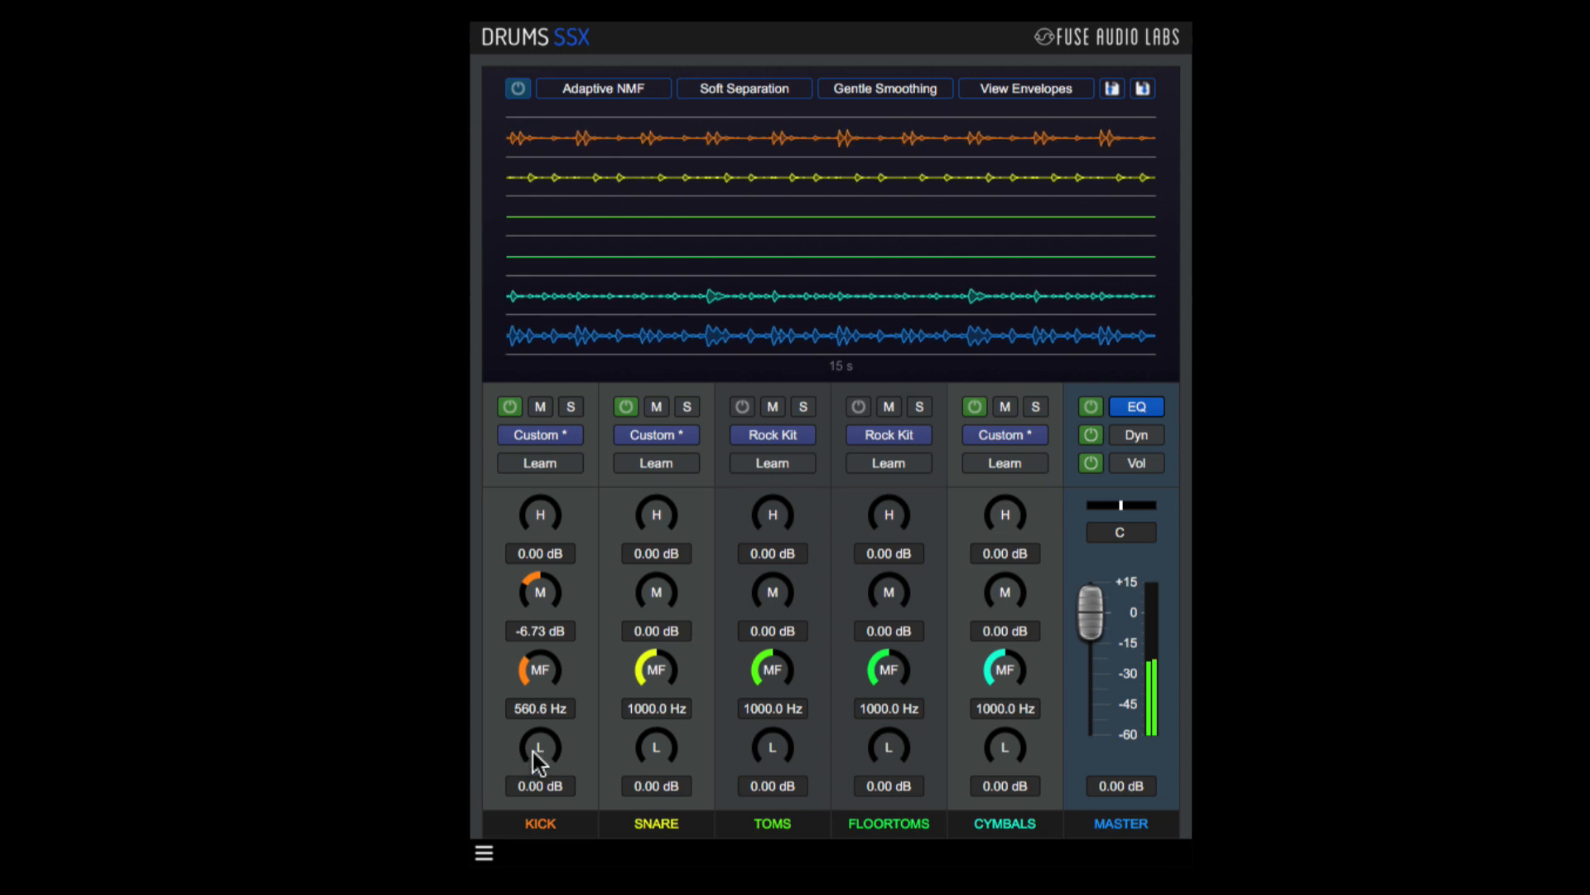
pyautogui.moveTo(534, 752); pyautogui.dragTo(558, 684)
pyautogui.click(1091, 406)
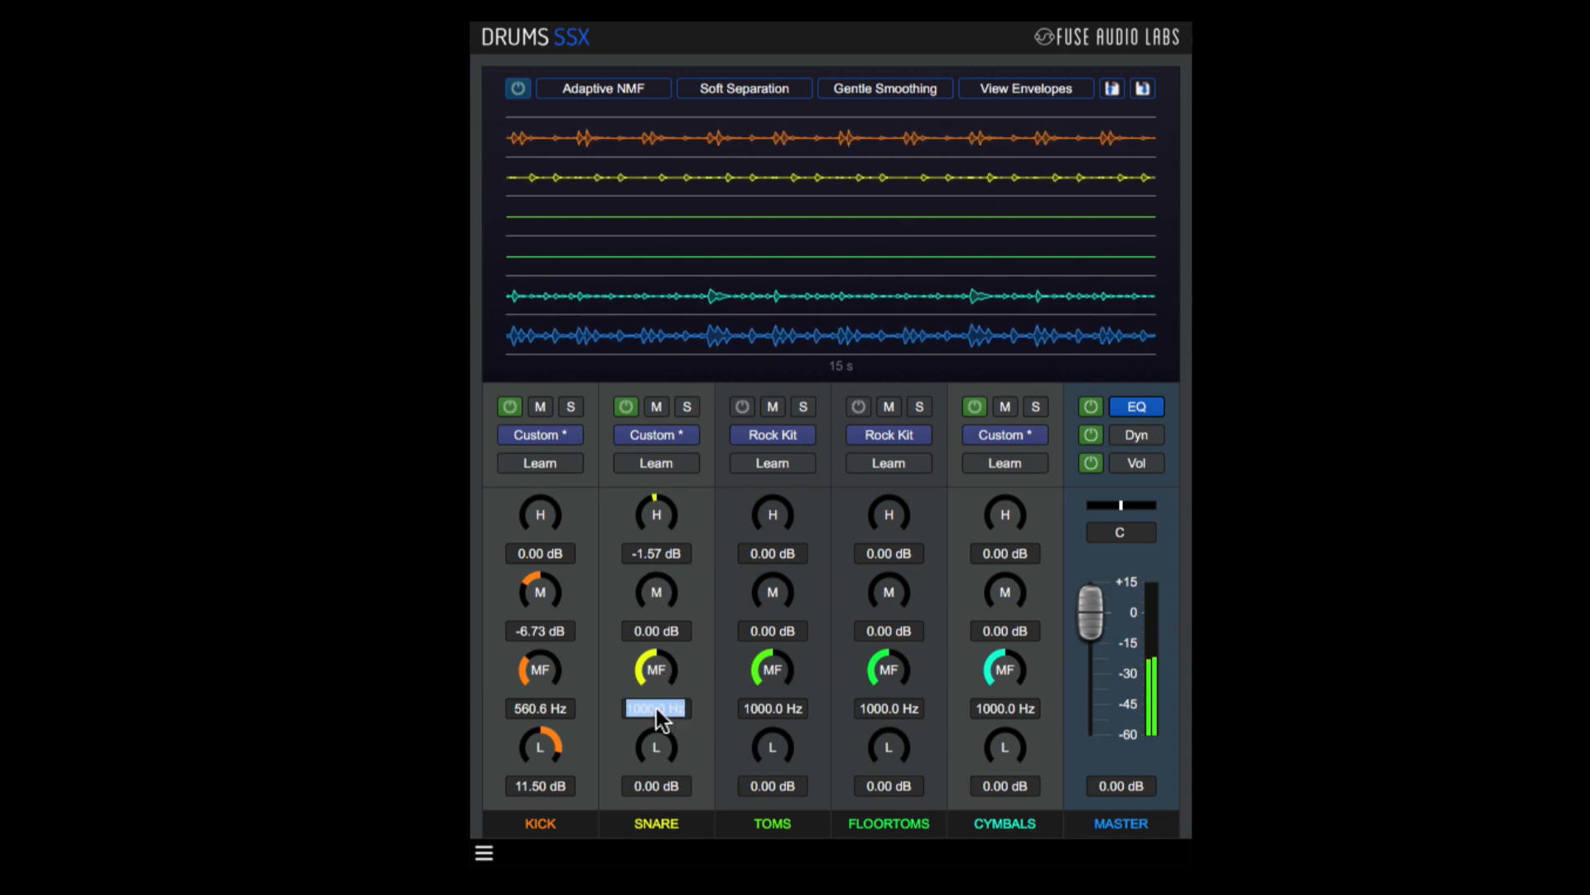
# Step: Set the snare's EQ mid frequency to 300 Hz and mid gain to 3.94 dB, and compare the loop with EQ bypassed
pyautogui.write('300')
pyautogui.press('Return')
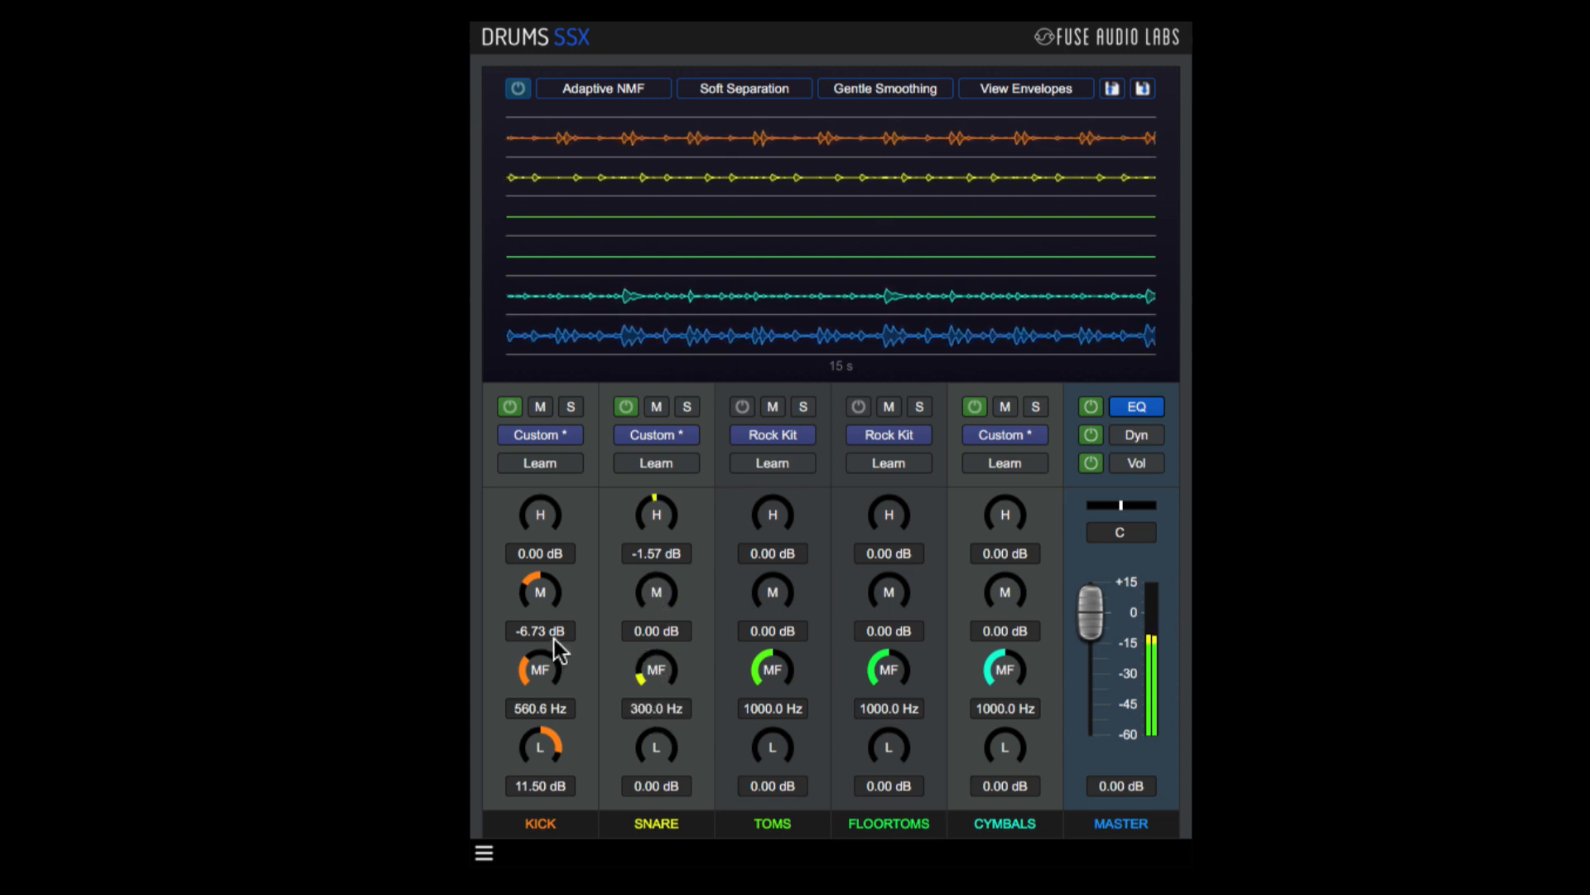
pyautogui.moveTo(651, 588); pyautogui.dragTo(670, 584)
pyautogui.click(1091, 406)
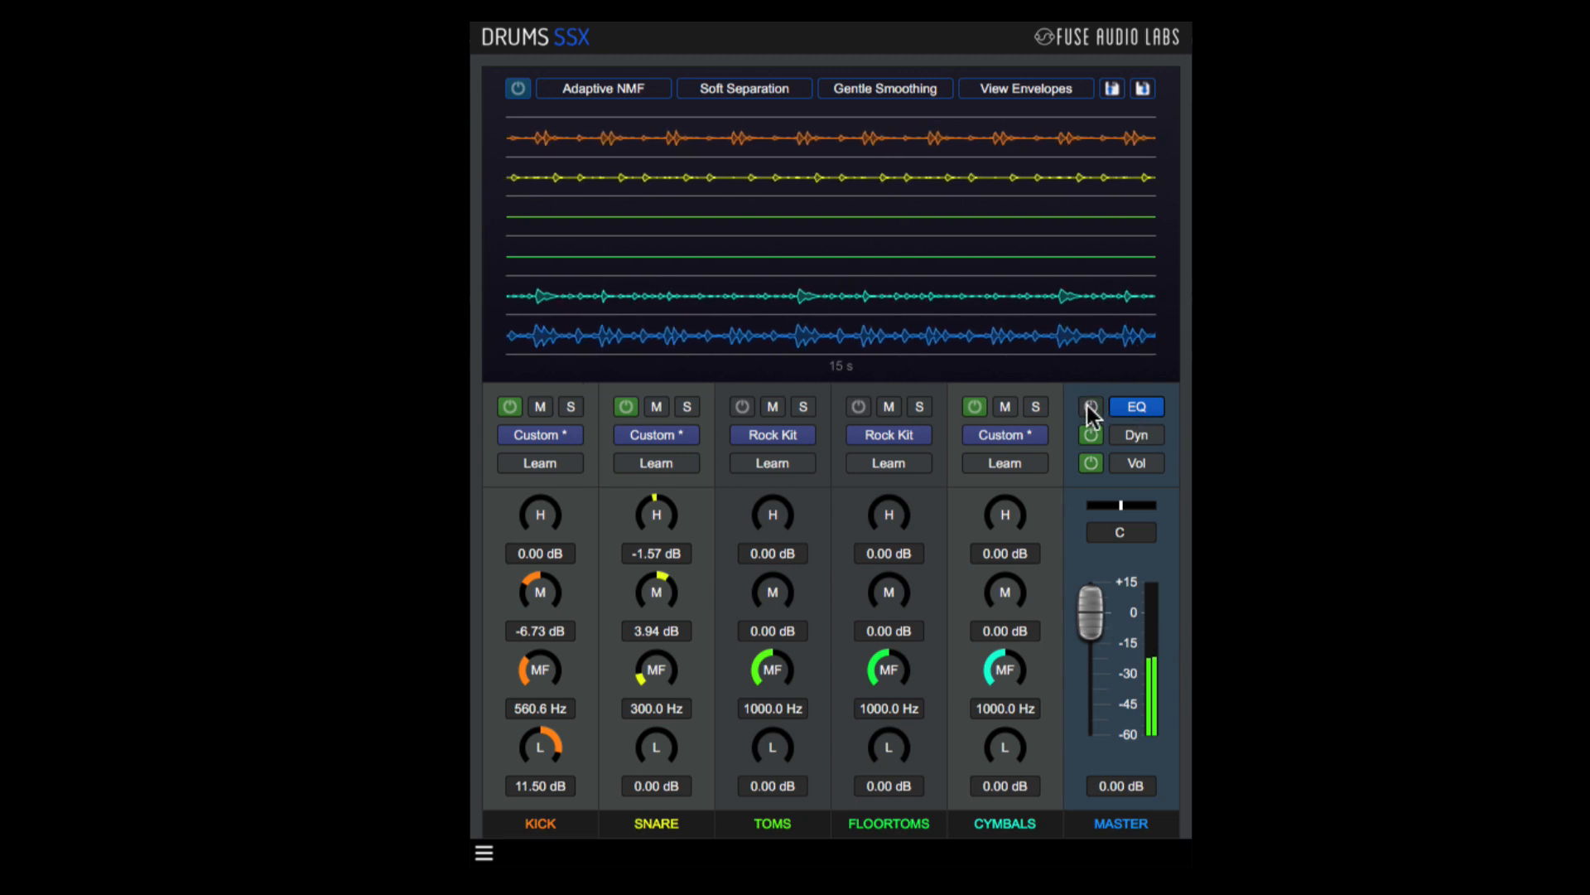
pyautogui.click(1091, 406)
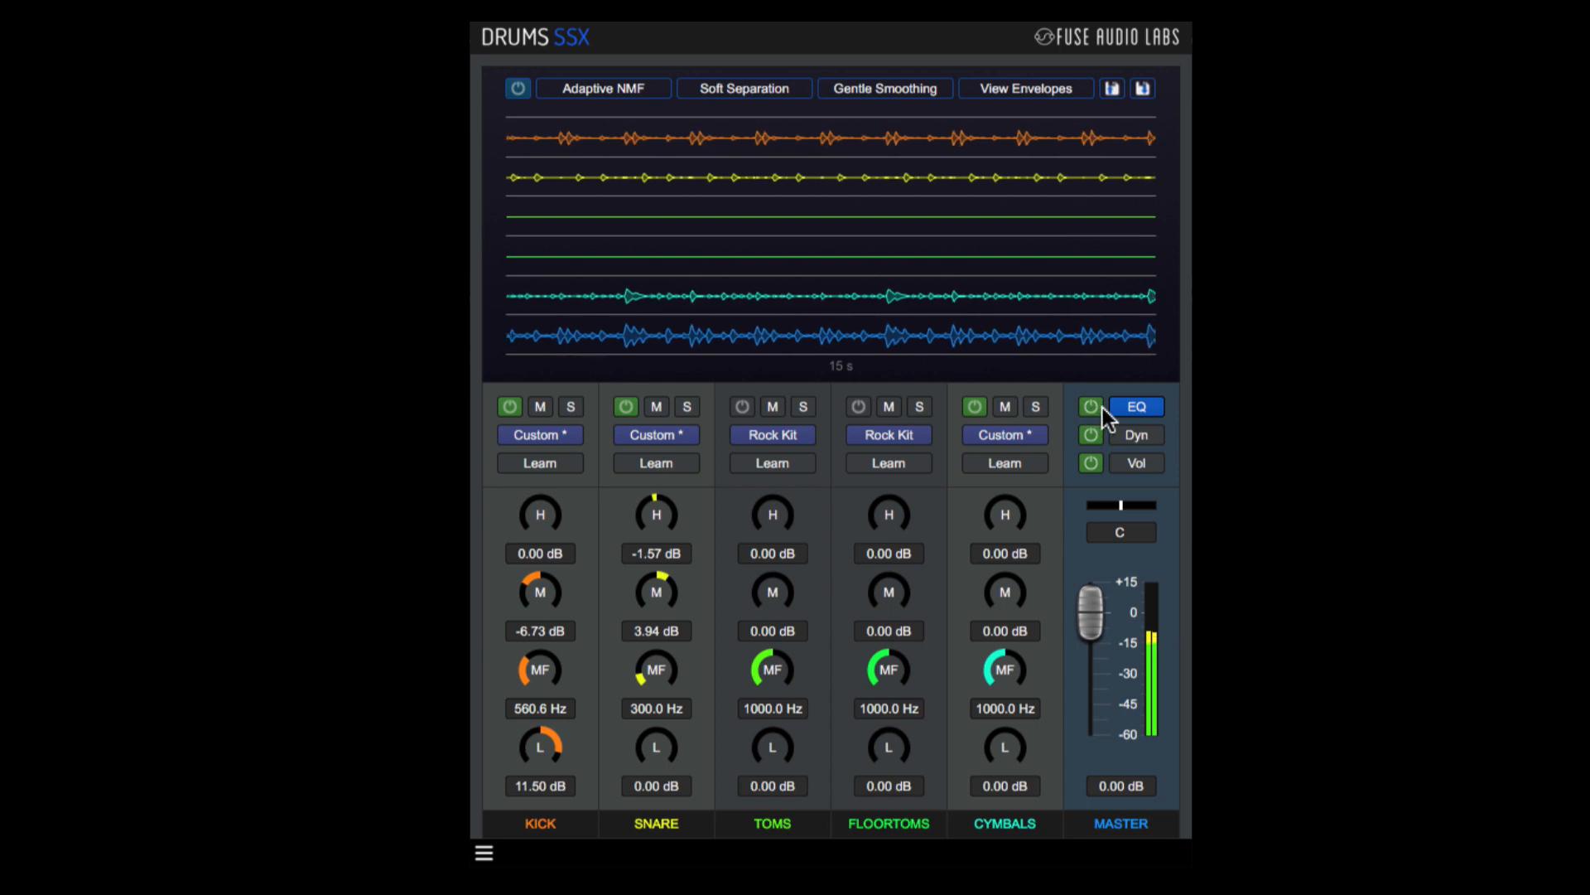
# Step: Equalize the cymbals with 6.18 dB high gain and -3.34 dB mid gain at 432.5 Hz, and compare against bypassed EQ
pyautogui.moveTo(1009, 510); pyautogui.dragTo(1021, 474)
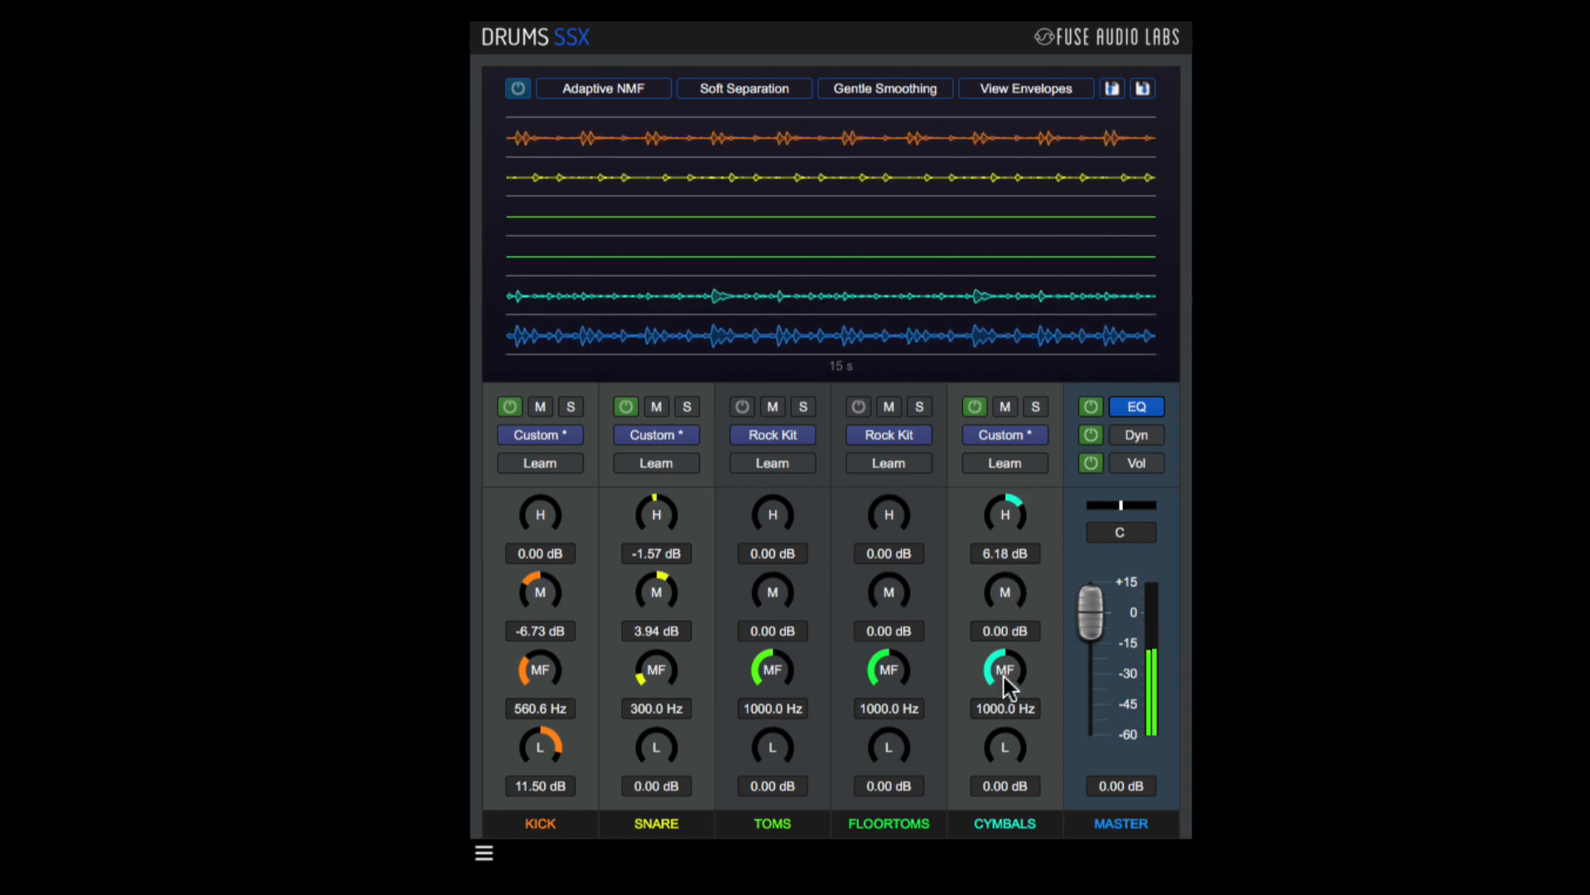
pyautogui.moveTo(1004, 678); pyautogui.dragTo(1007, 745)
pyautogui.moveTo(1006, 585); pyautogui.dragTo(1004, 613)
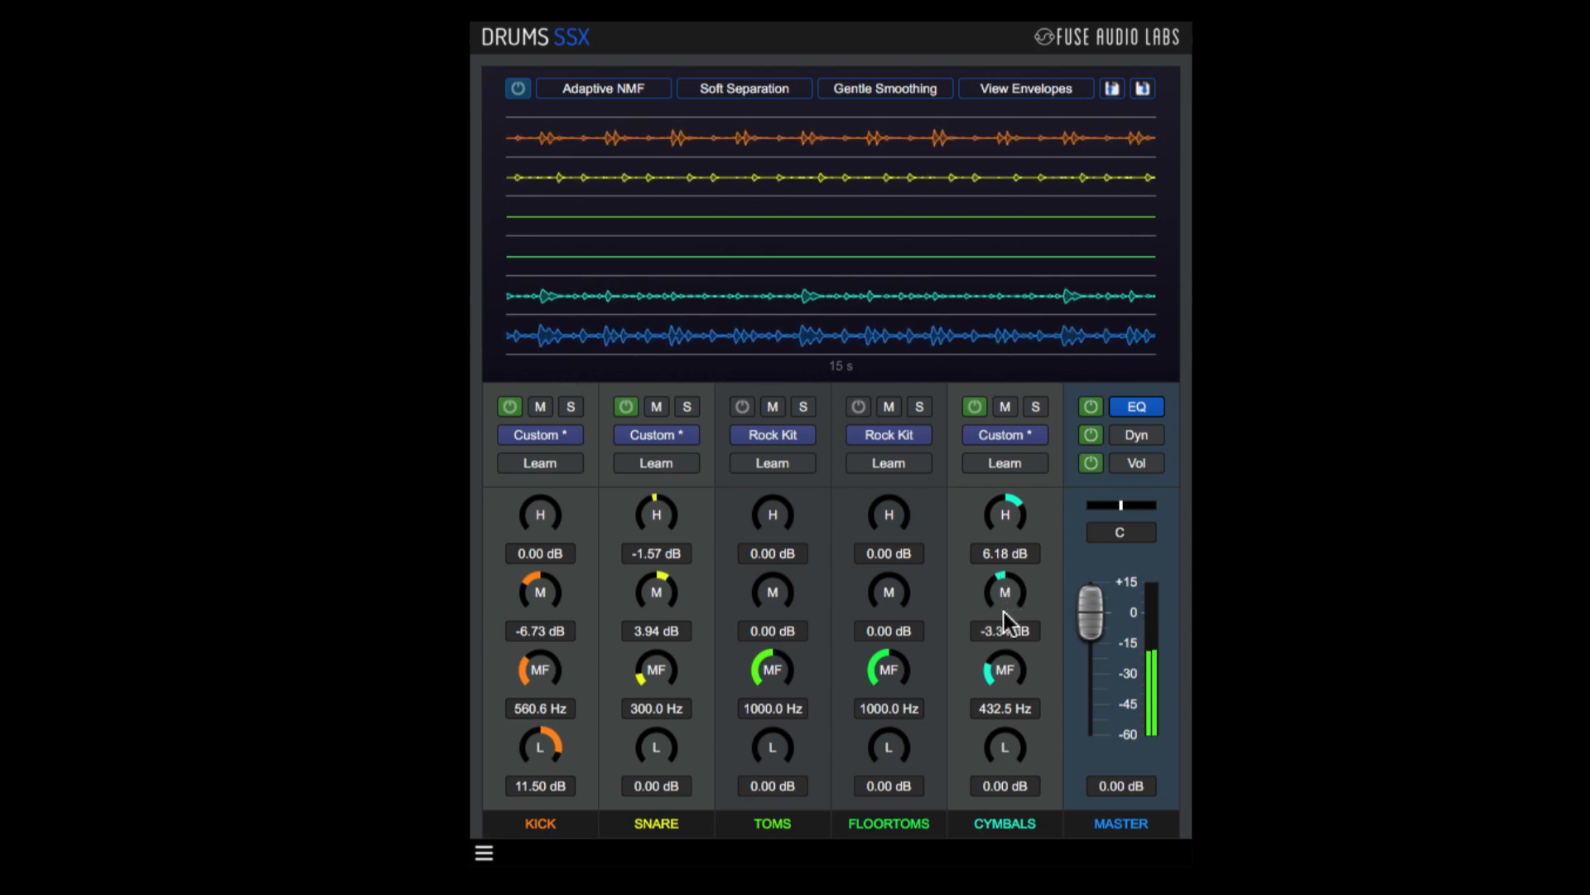
pyautogui.click(1091, 407)
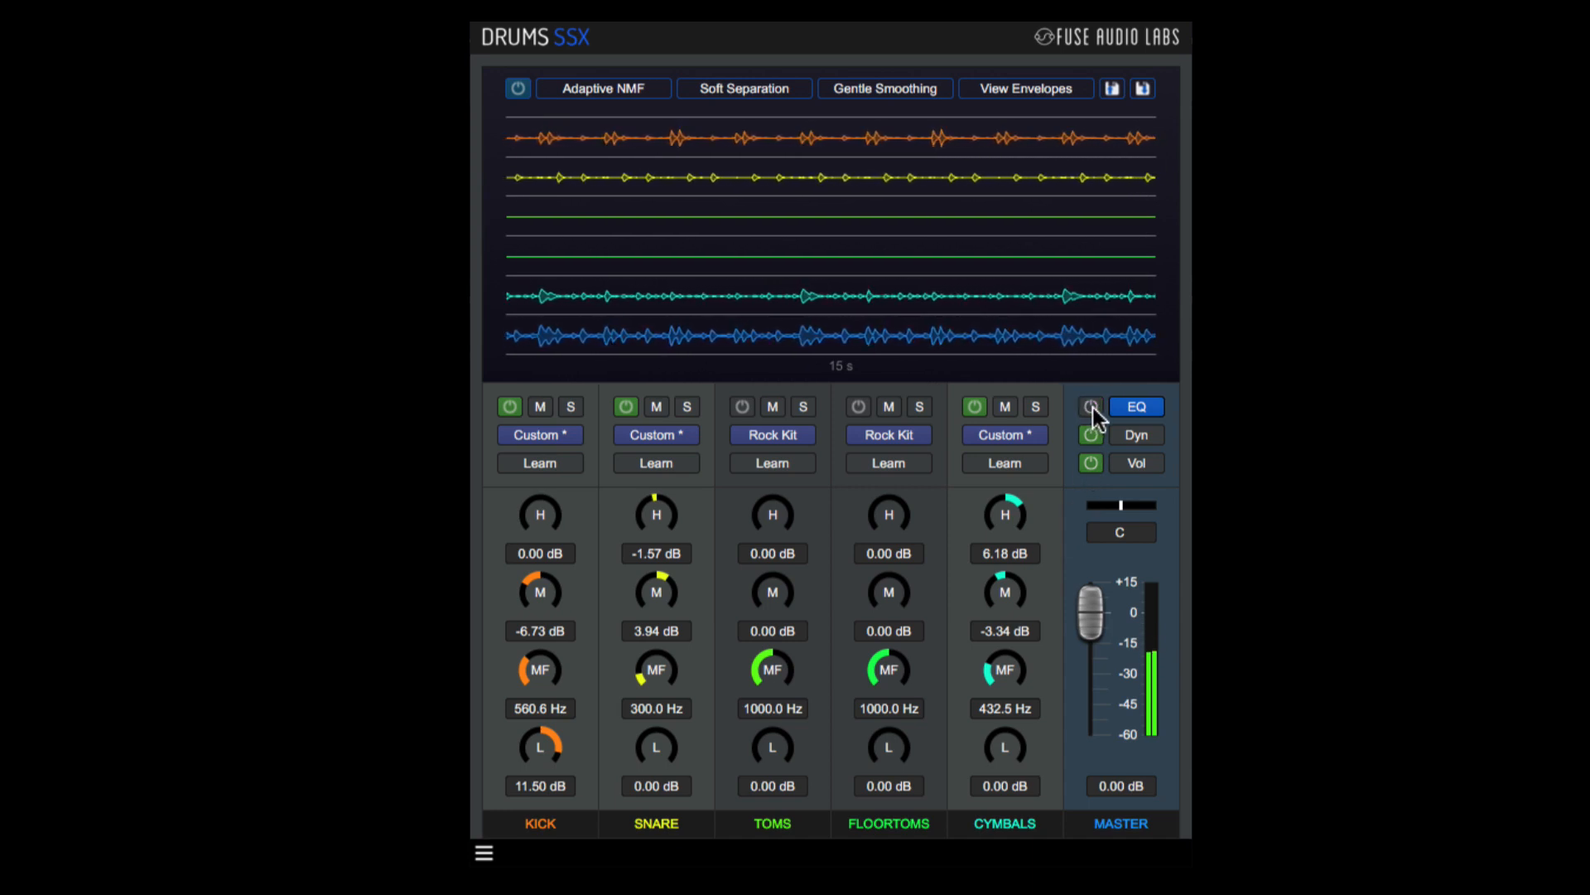
pyautogui.click(1092, 407)
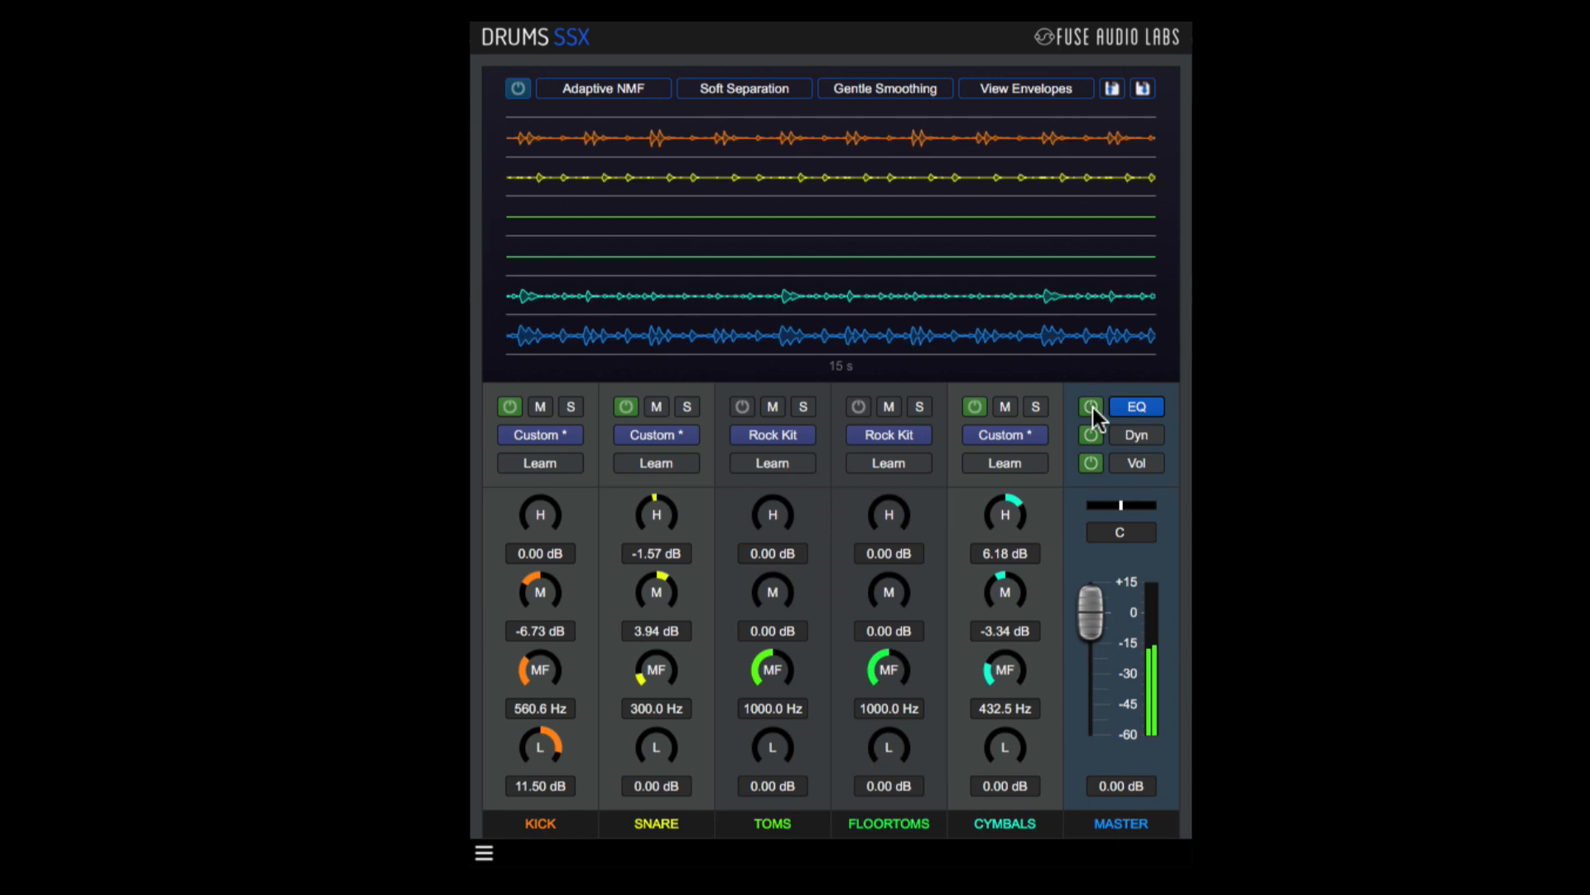
# Step: Lower the master level to -12.46 dB and shape the kick's dynamics with 9.50 dB attack, -7.96 dB sustain and 74.5 % saturation
pyautogui.click(1131, 438)
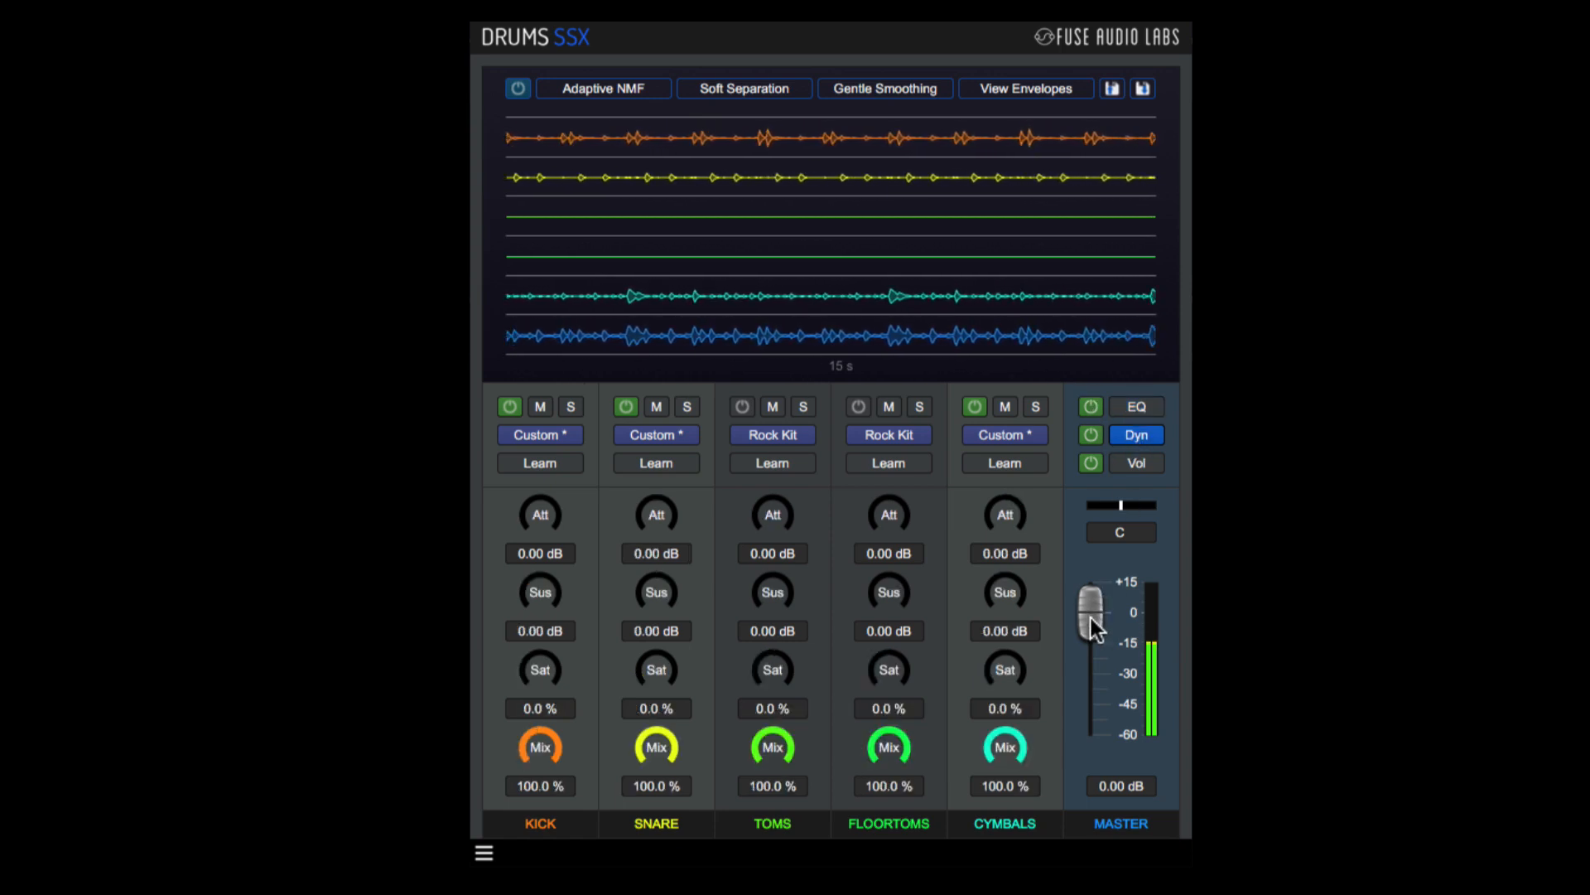
pyautogui.moveTo(1091, 613); pyautogui.dragTo(1095, 641)
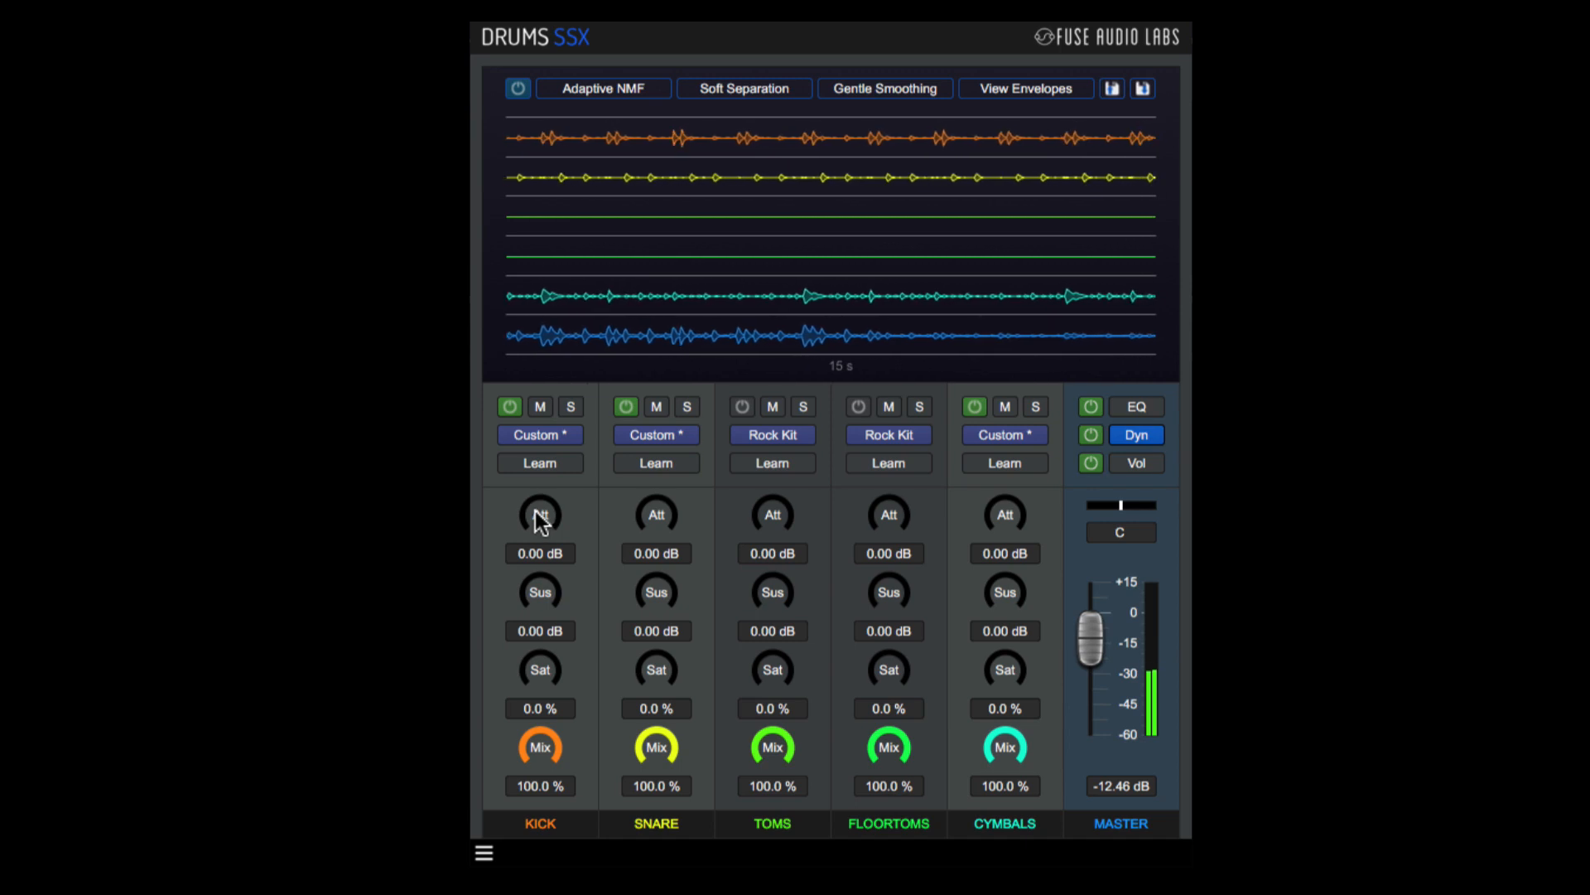
pyautogui.moveTo(535, 511); pyautogui.dragTo(556, 459)
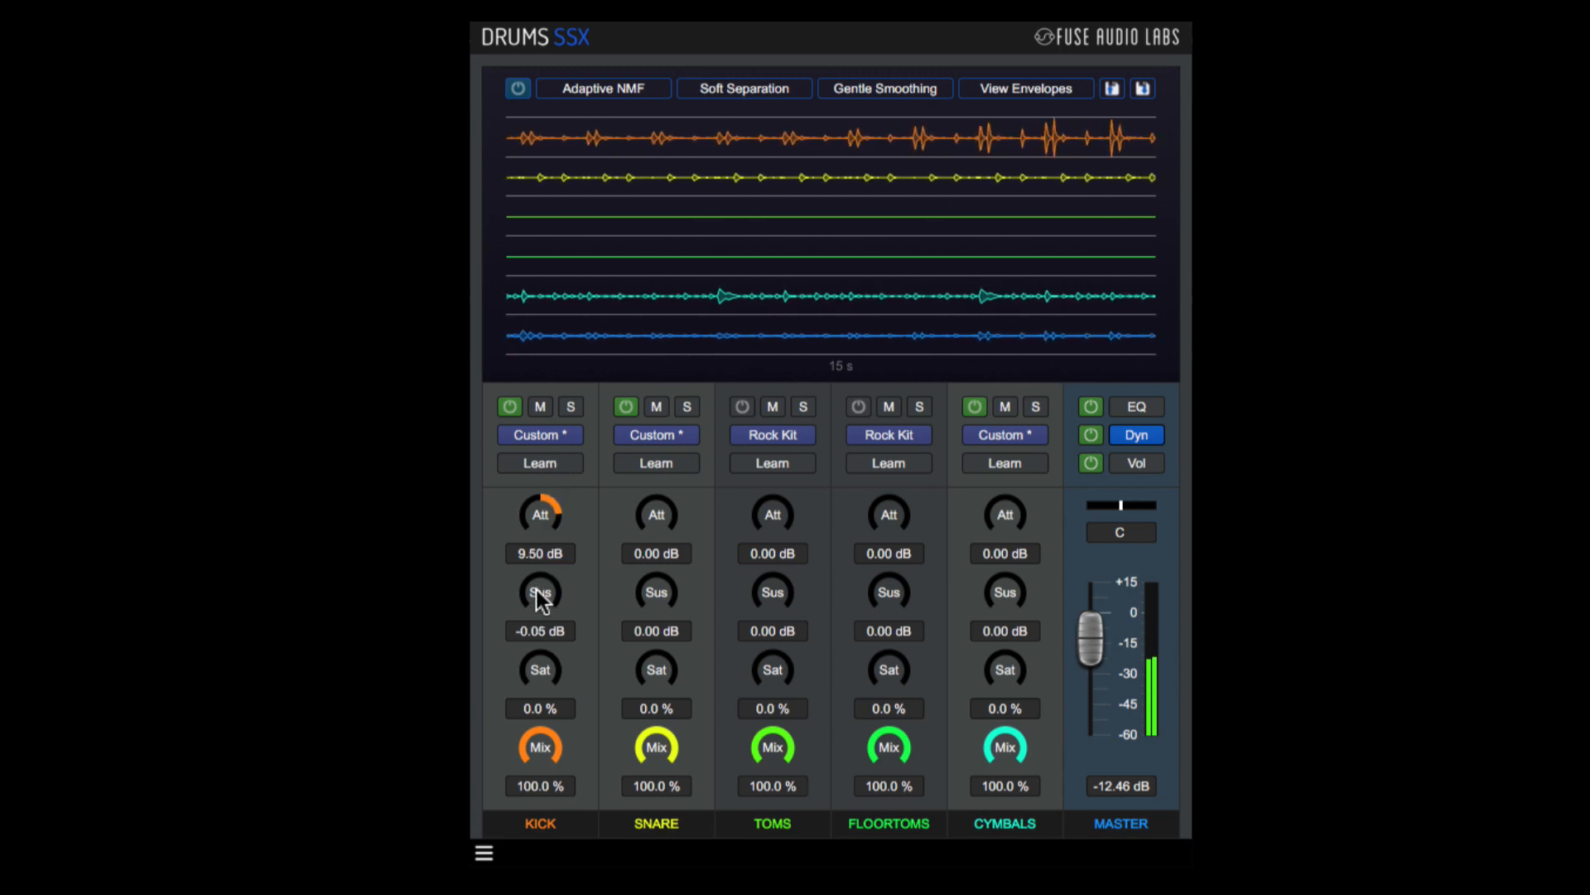
pyautogui.moveTo(537, 591); pyautogui.dragTo(583, 535)
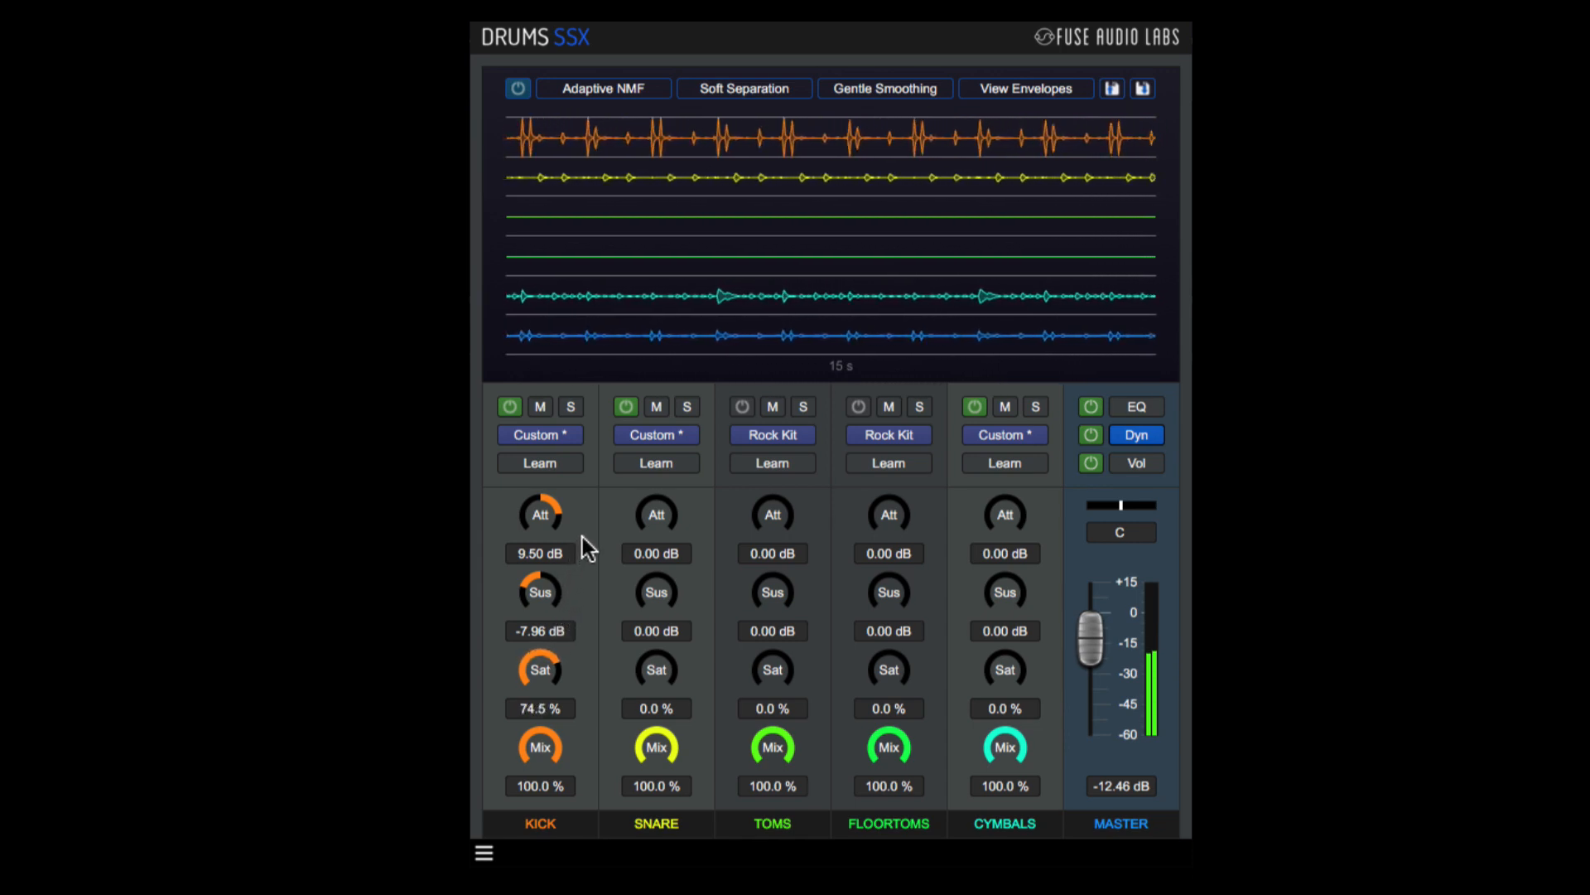
pyautogui.click(1091, 435)
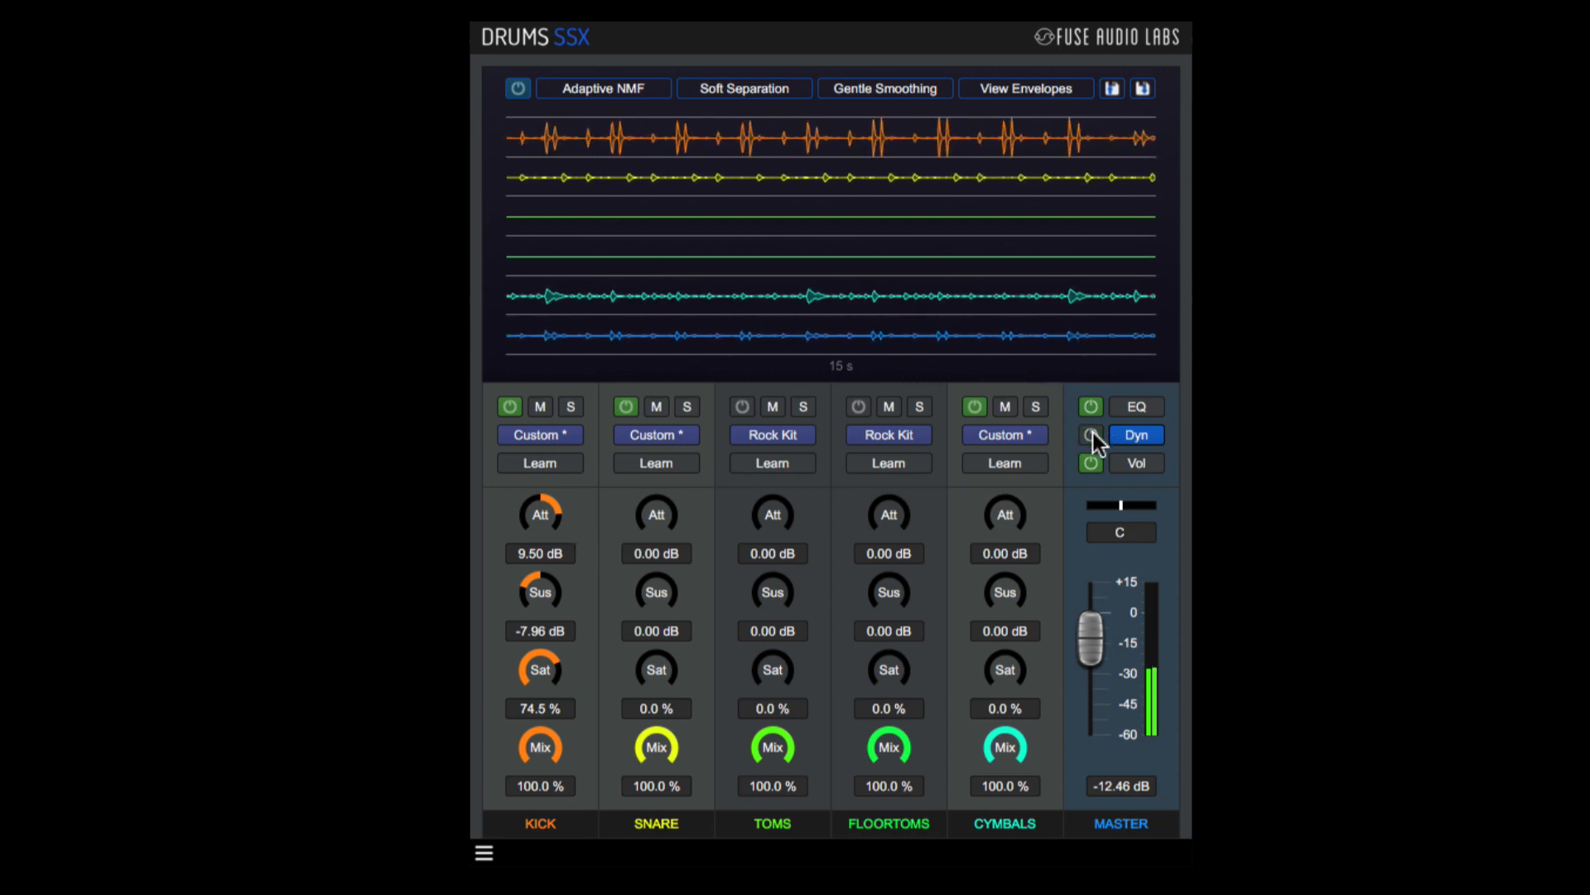
pyautogui.click(1092, 434)
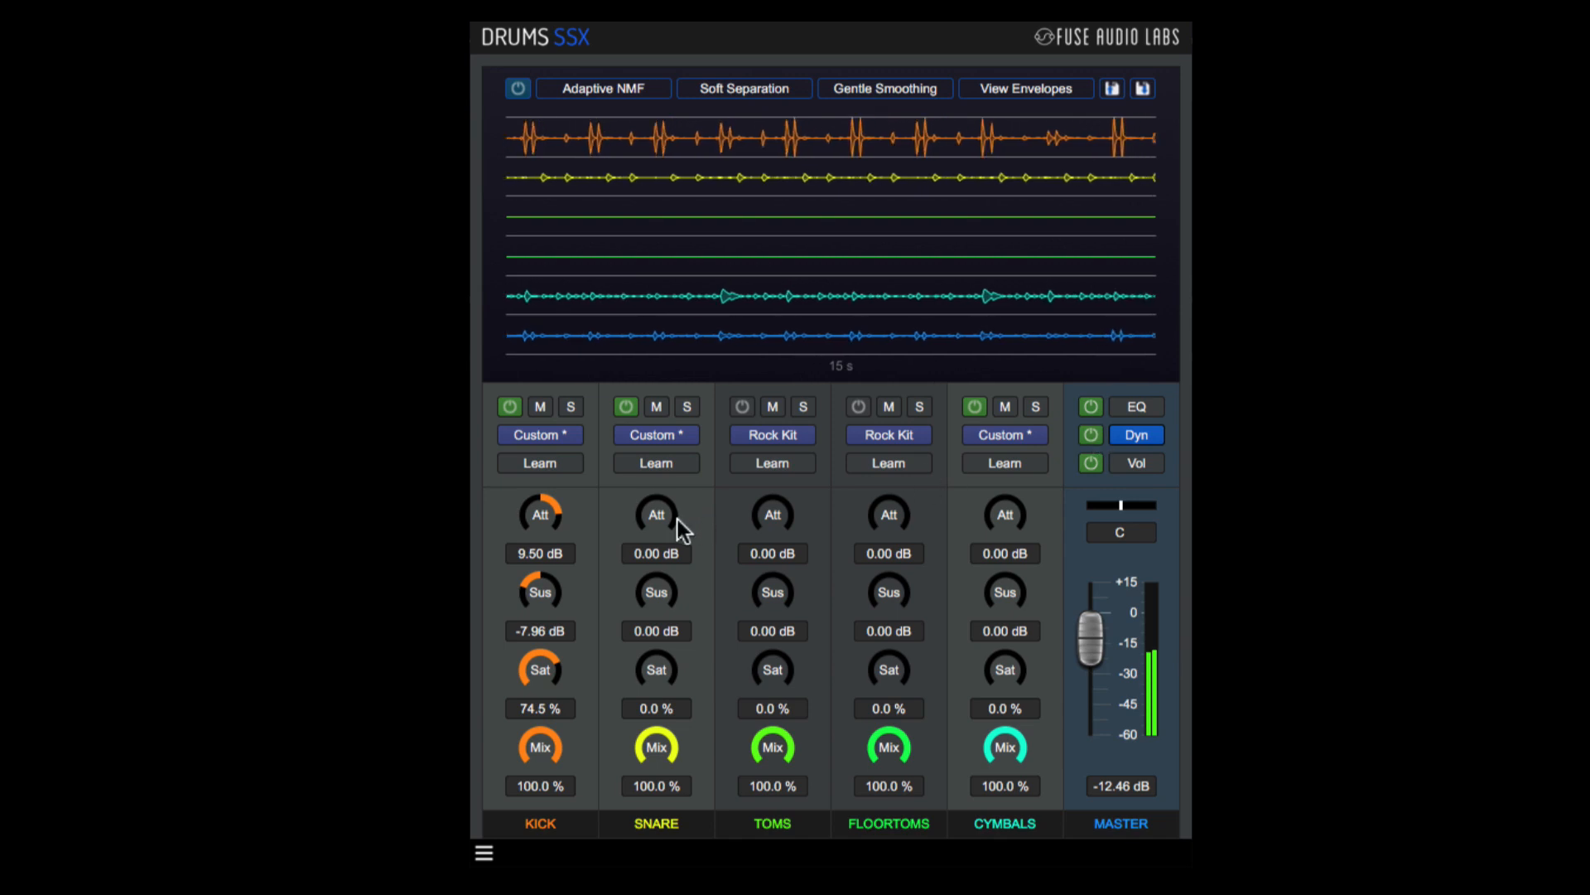
# Step: Shape the snare's dynamics with 8.75 dB attack, 4.93 dB sustain and 85.2 % saturation
pyautogui.moveTo(654, 515); pyautogui.dragTo(677, 476)
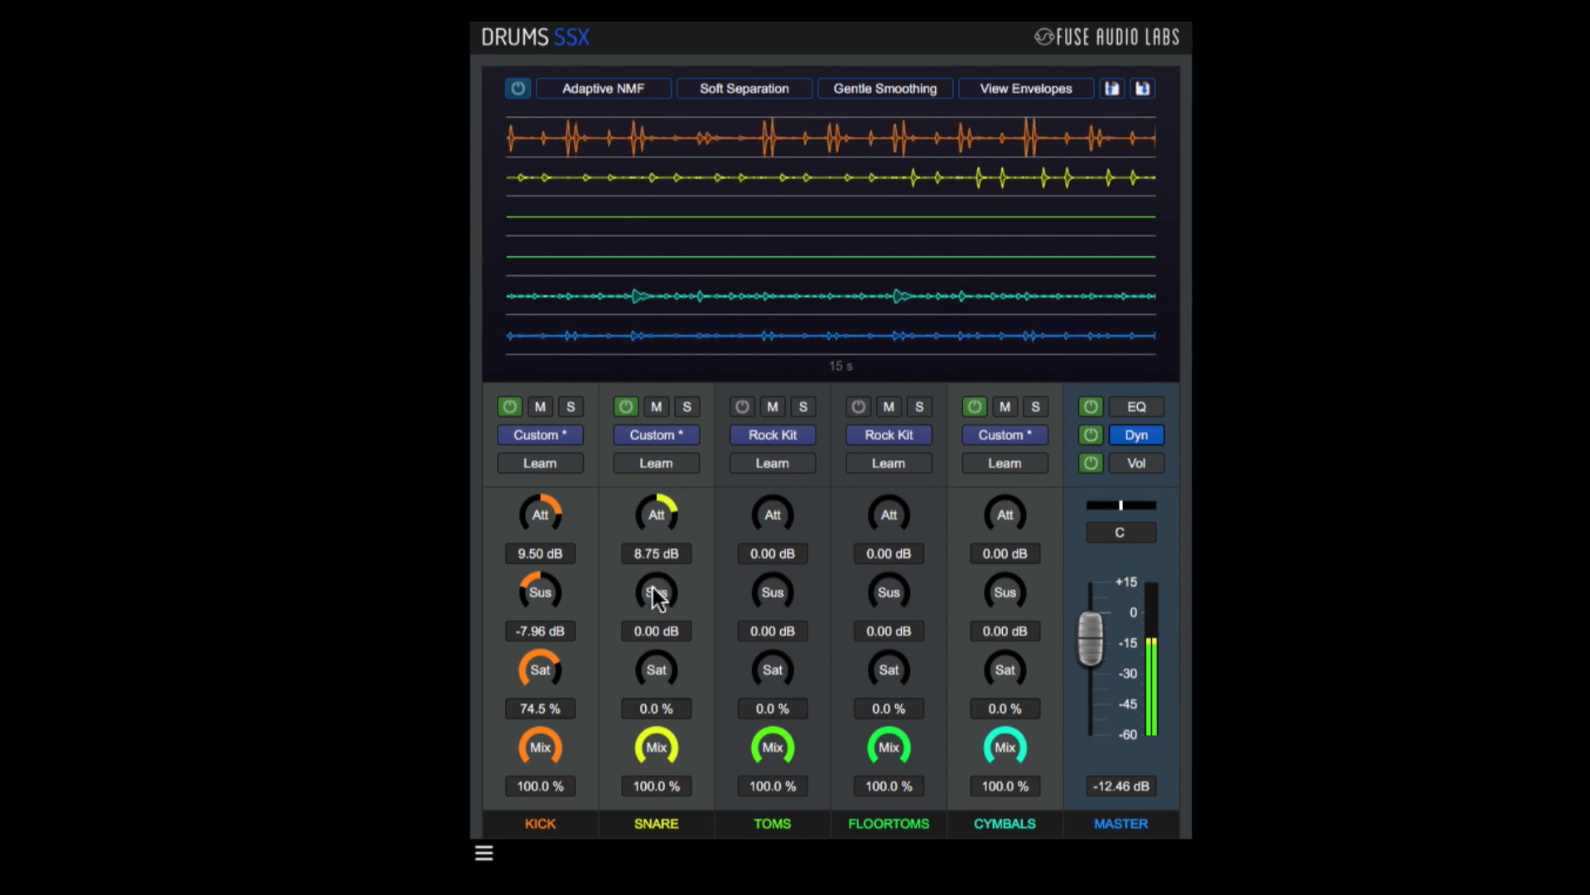
pyautogui.moveTo(653, 588); pyautogui.dragTo(661, 561)
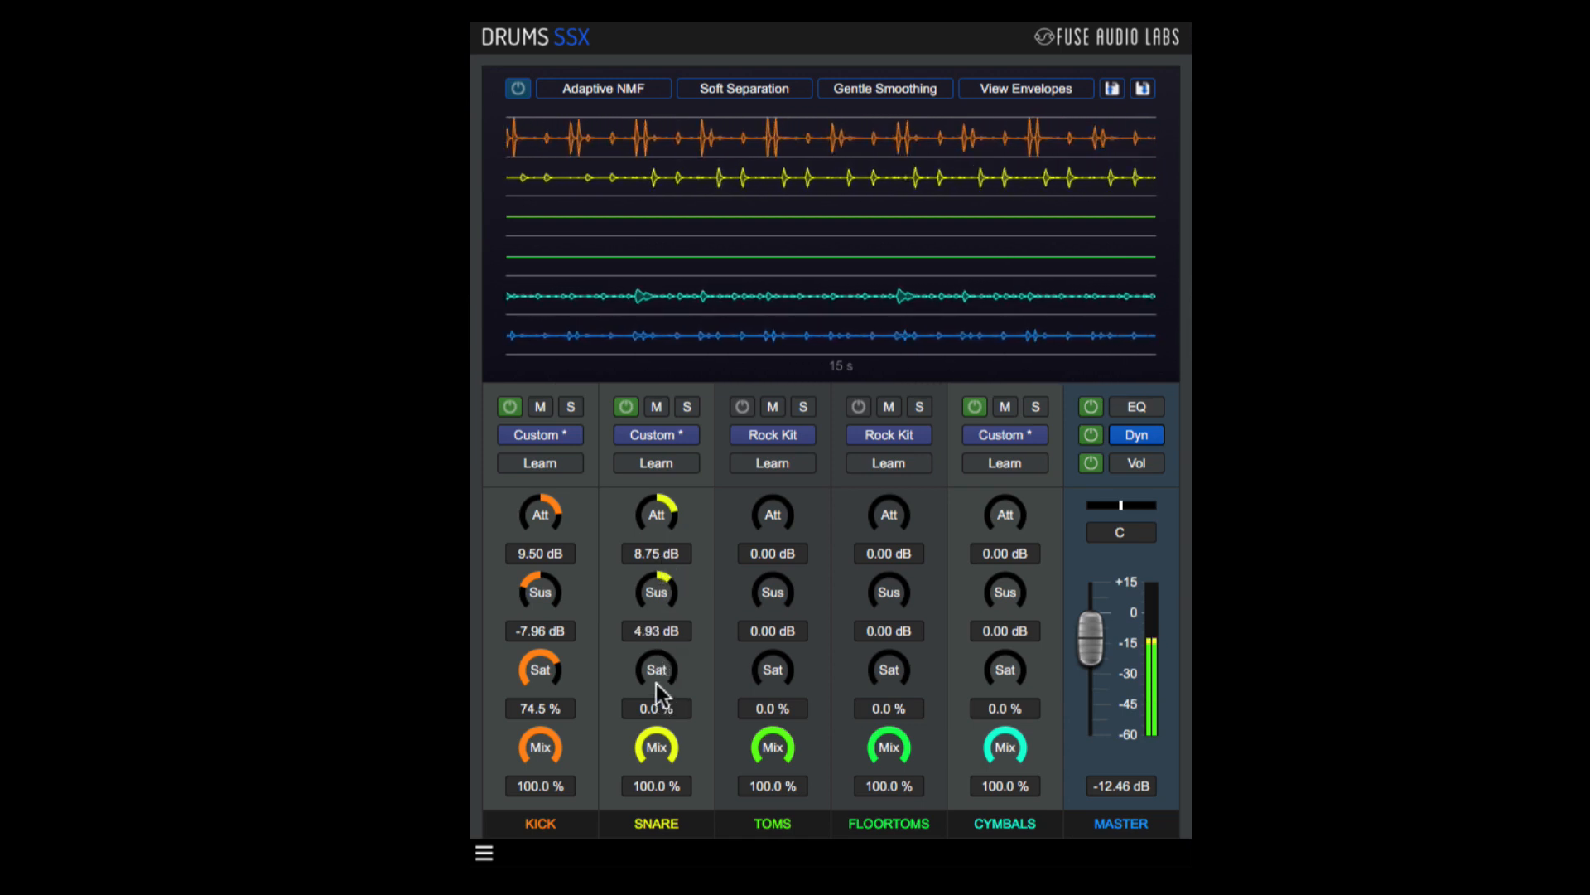
pyautogui.moveTo(658, 672); pyautogui.dragTo(709, 523)
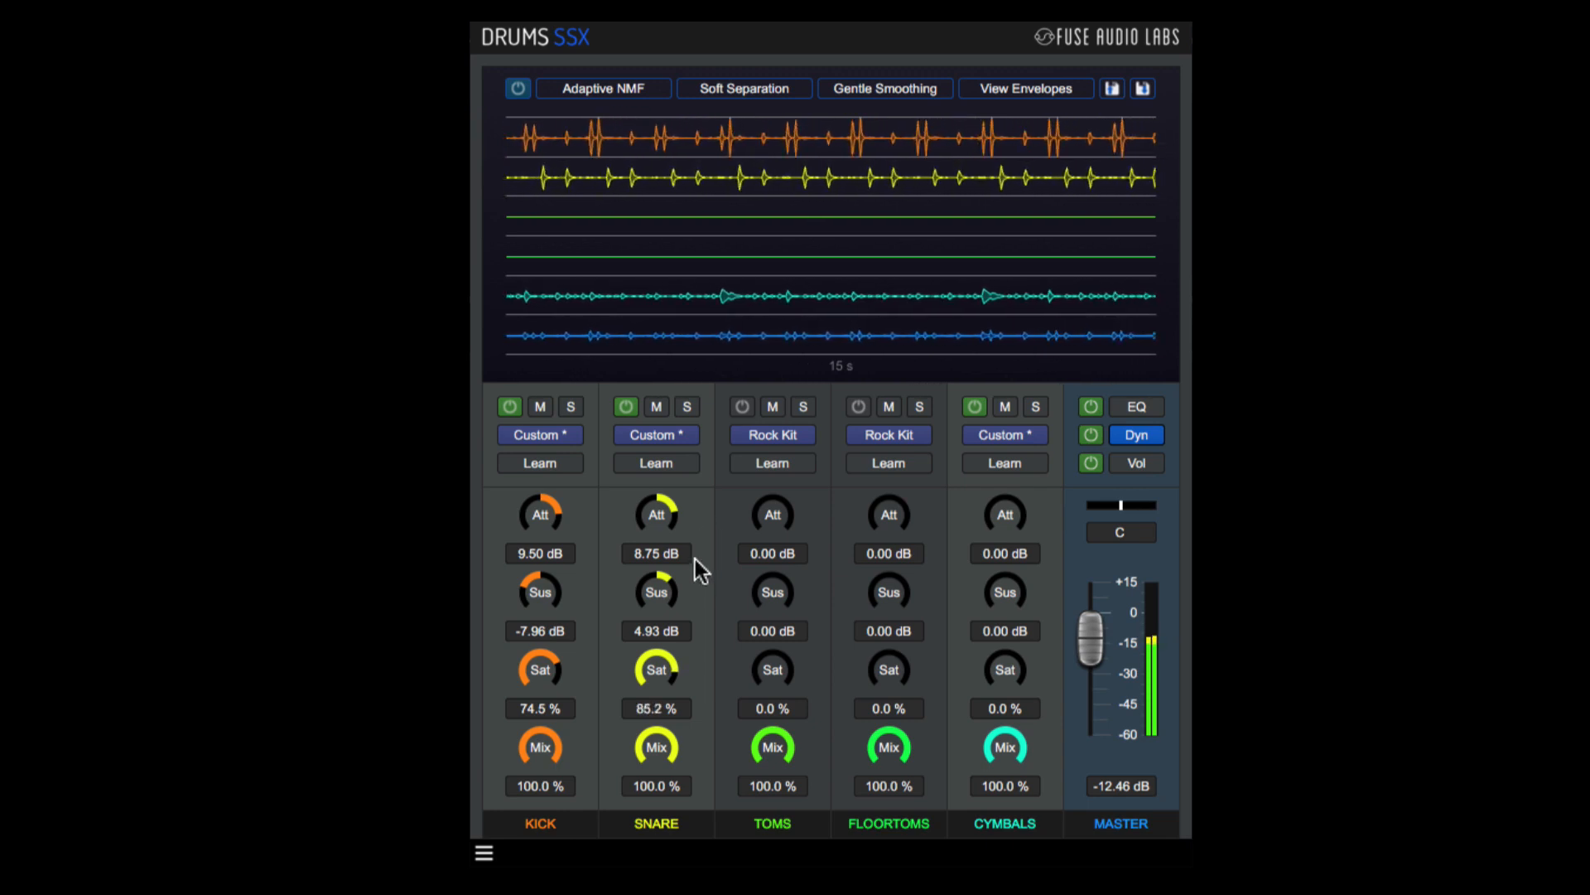
# Step: Audition a reduced dynamics mix on the snare, return it to 100 %, and compare the loop with dynamics bypassed
pyautogui.moveTo(656, 749); pyautogui.dragTo(656, 763)
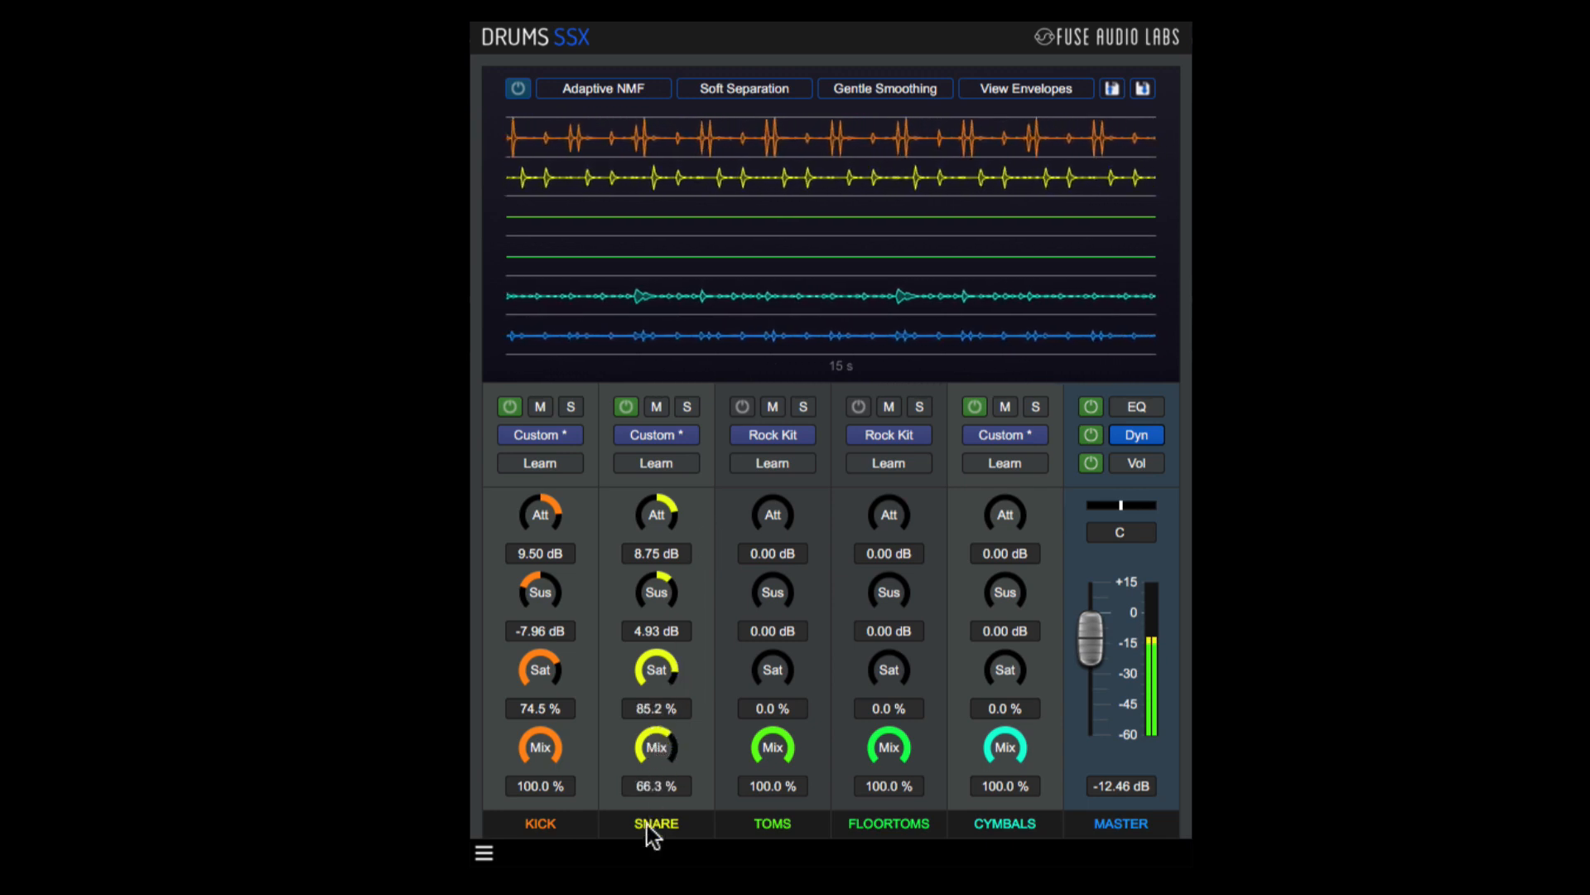
pyautogui.moveTo(654, 835); pyautogui.dragTo(675, 712)
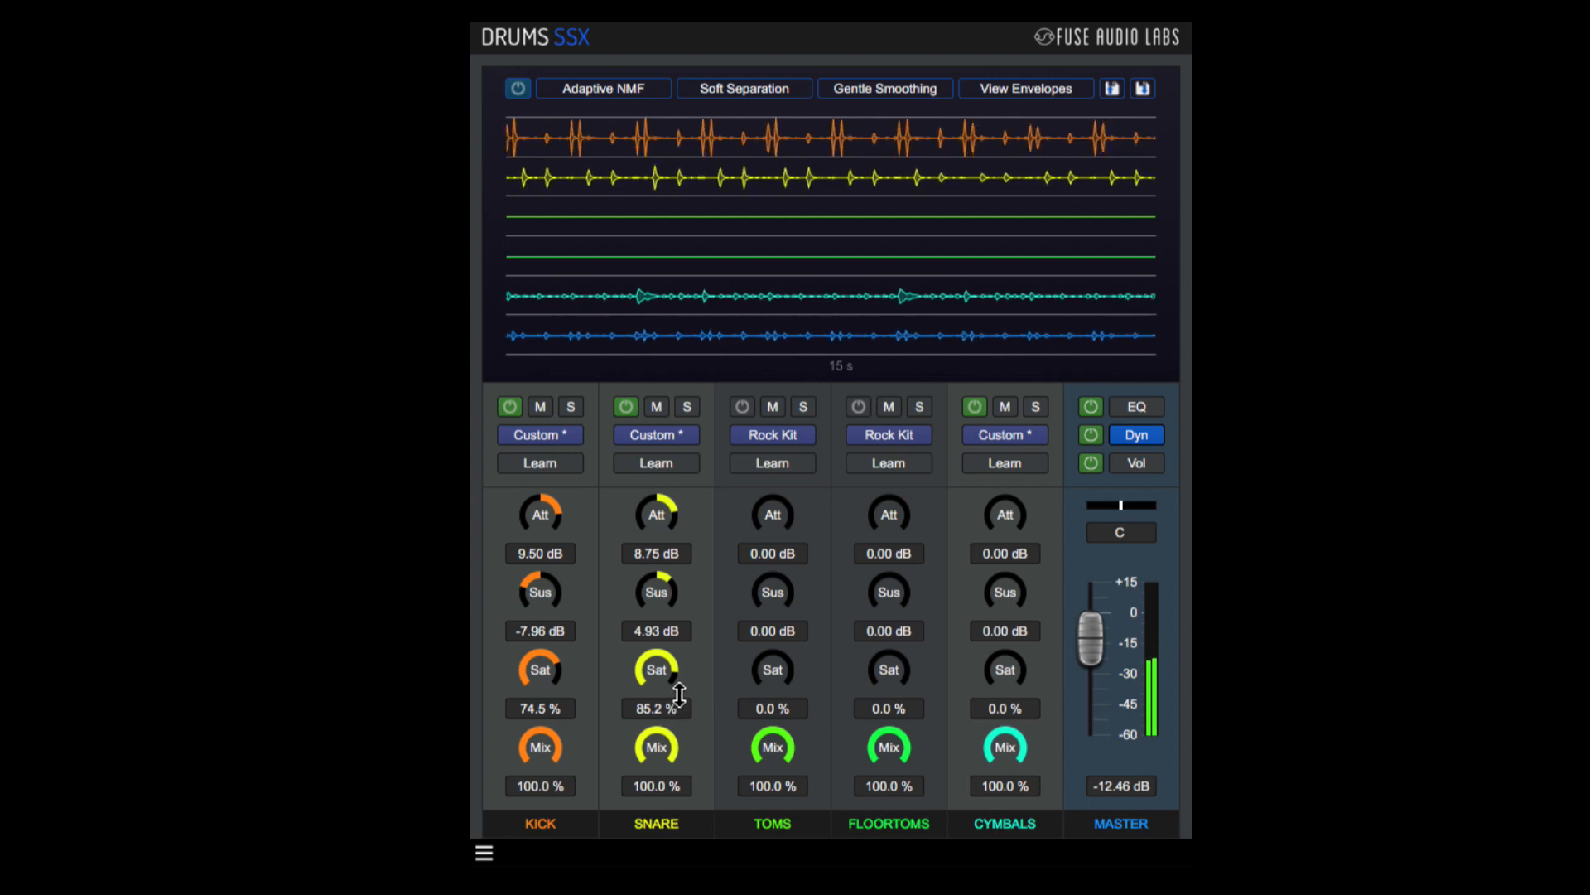
pyautogui.click(1090, 435)
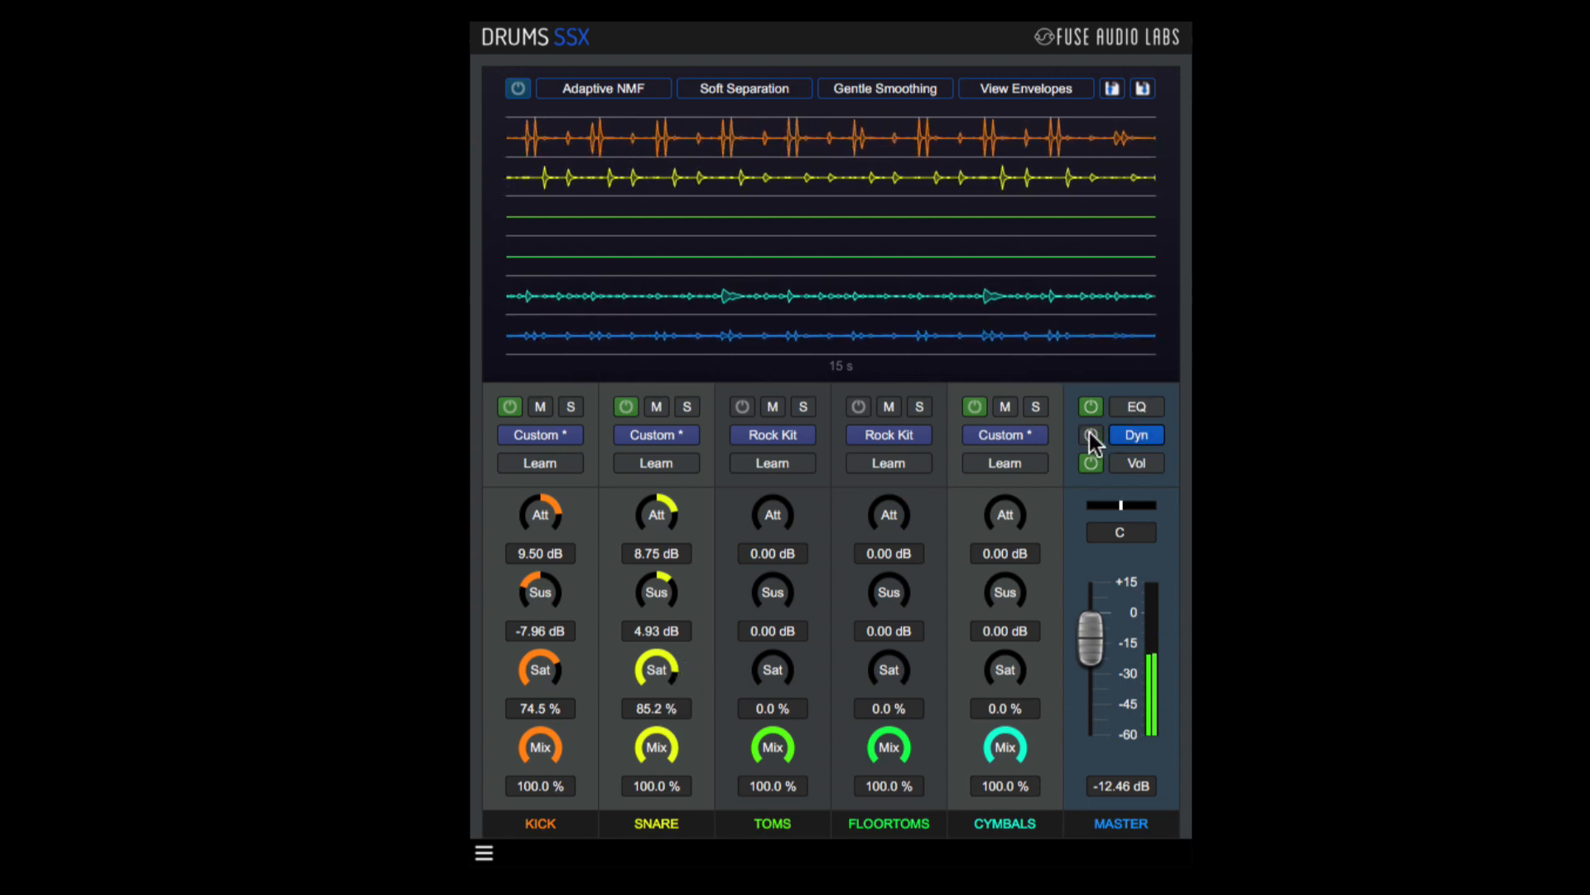
# Step: Balance the channel volumes by setting the kick to -4.84 dB and the cymbals to 7.60 dB
pyautogui.click(1135, 465)
pyautogui.moveTo(511, 615); pyautogui.dragTo(509, 634)
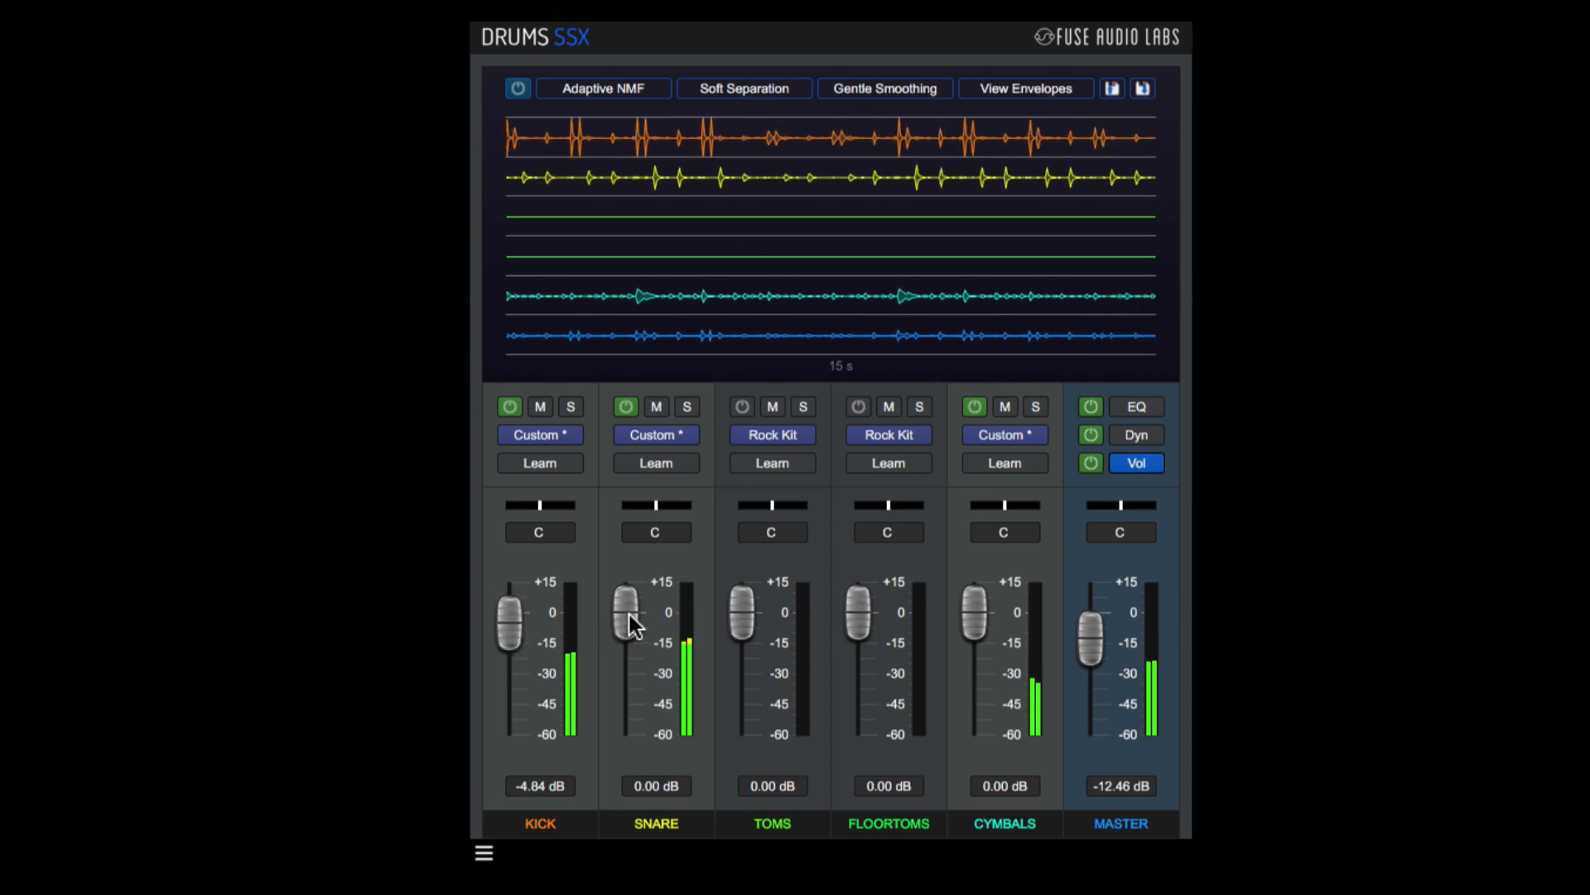
pyautogui.moveTo(975, 613); pyautogui.dragTo(978, 603)
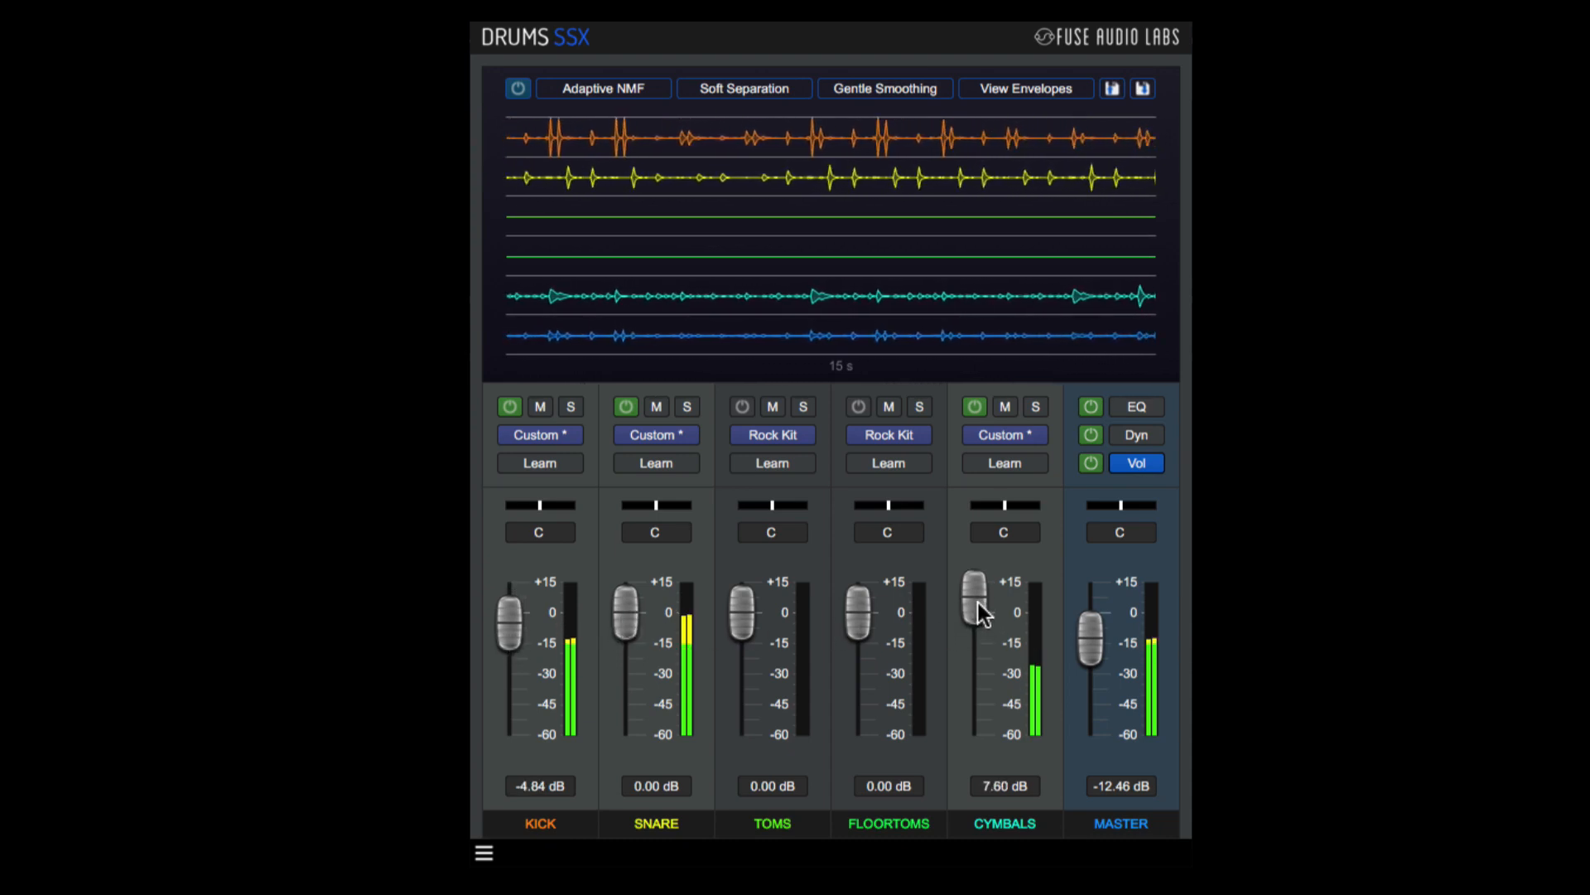